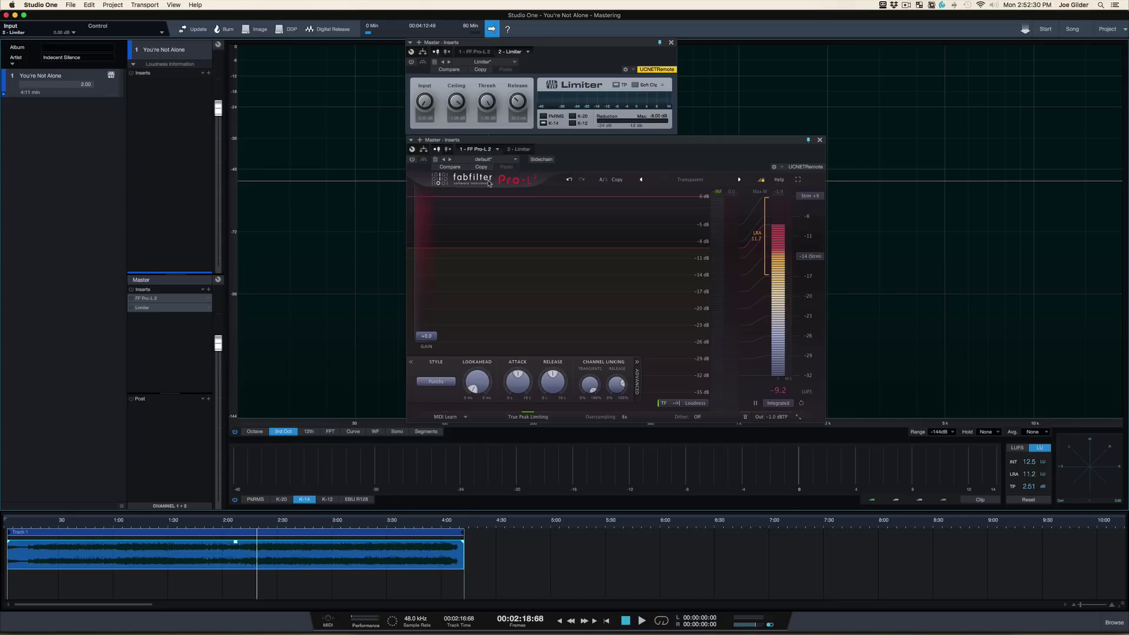
- Set the FabFilter Pro-L 2 limiting style to Transparent
click(436, 381)
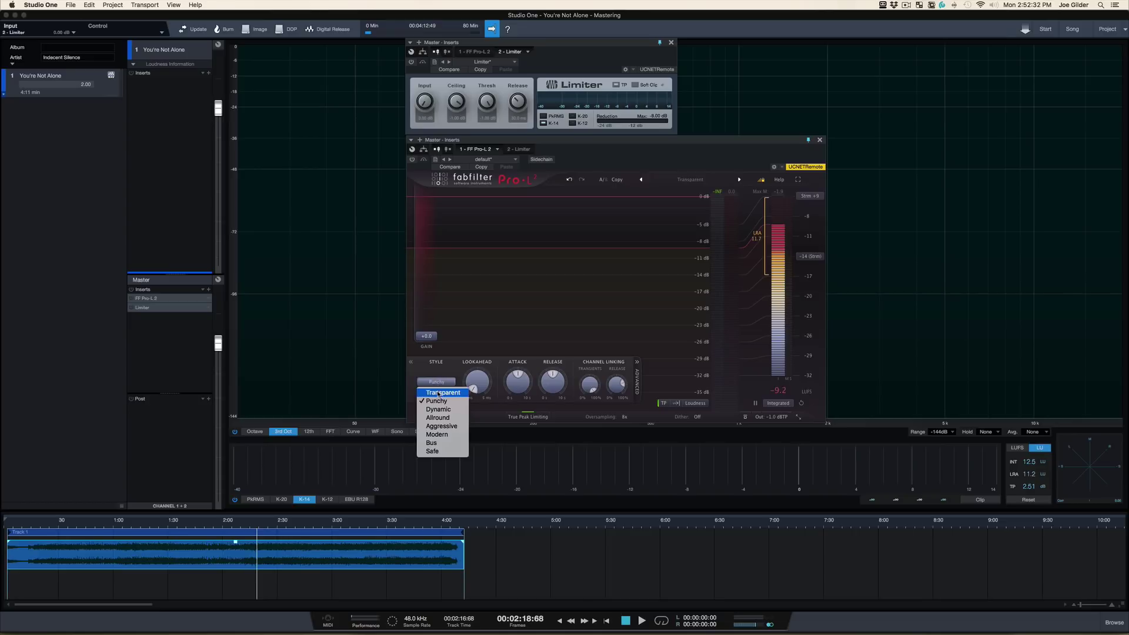
click(438, 392)
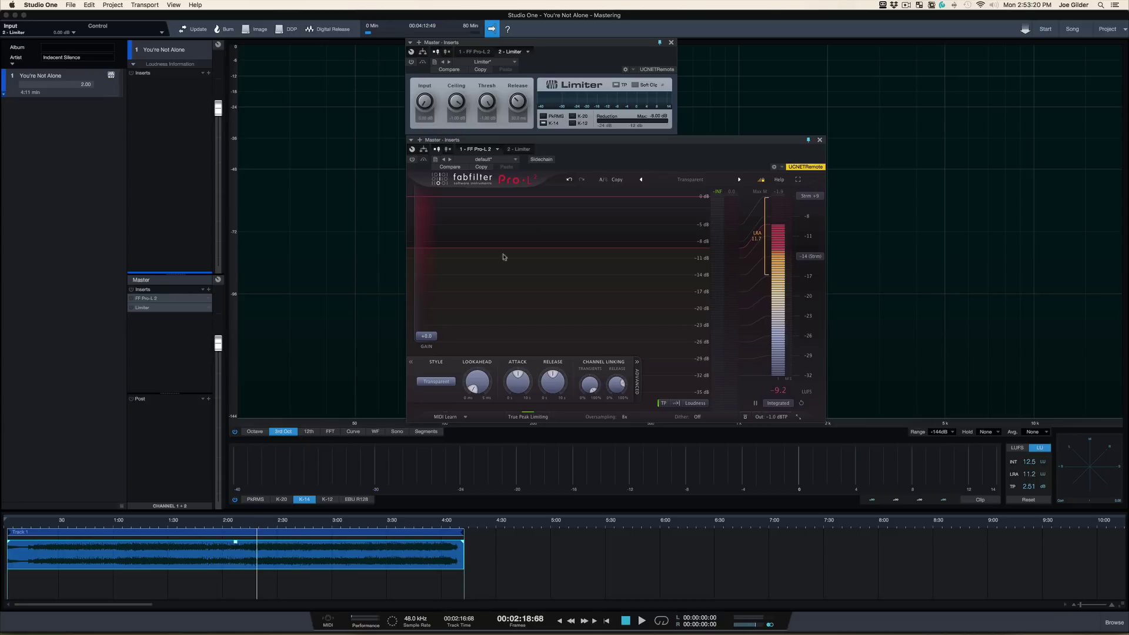
- Examine the Pro-L 2 gain control and its available limiting styles, keeping 0 dB gain and the Transparent style
mouse_move(436, 336)
mouse_down()
mouse_move(435, 286)
mouse_move(436, 337)
mouse_up()
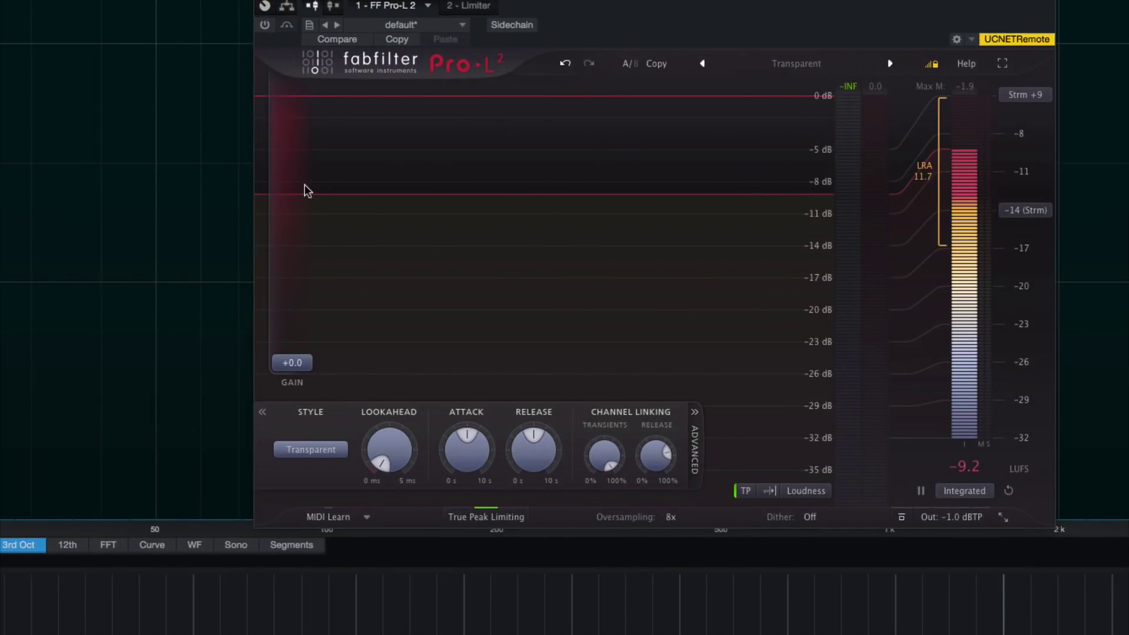
mouse_move(298, 369)
drag(298, 368, 300, 477)
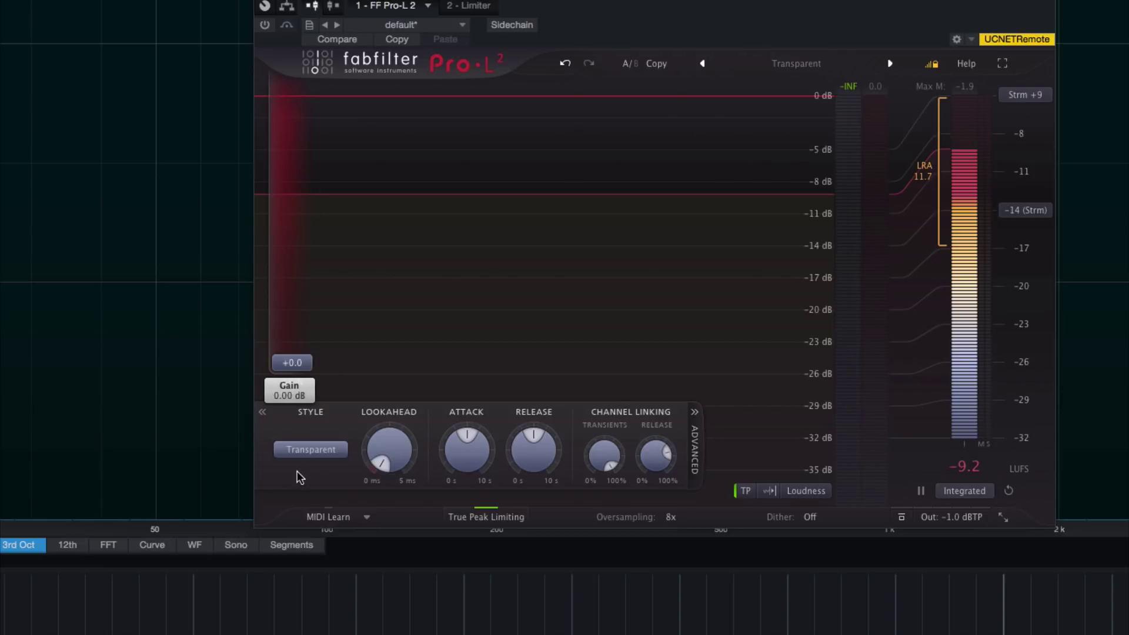
mouse_move(952, 516)
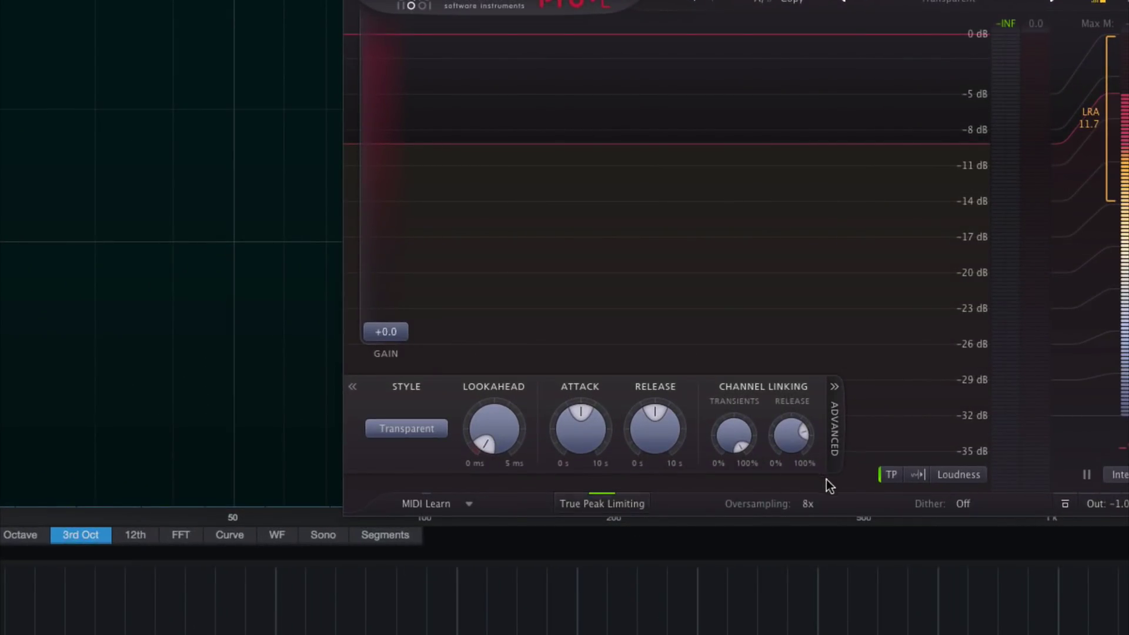
click(396, 428)
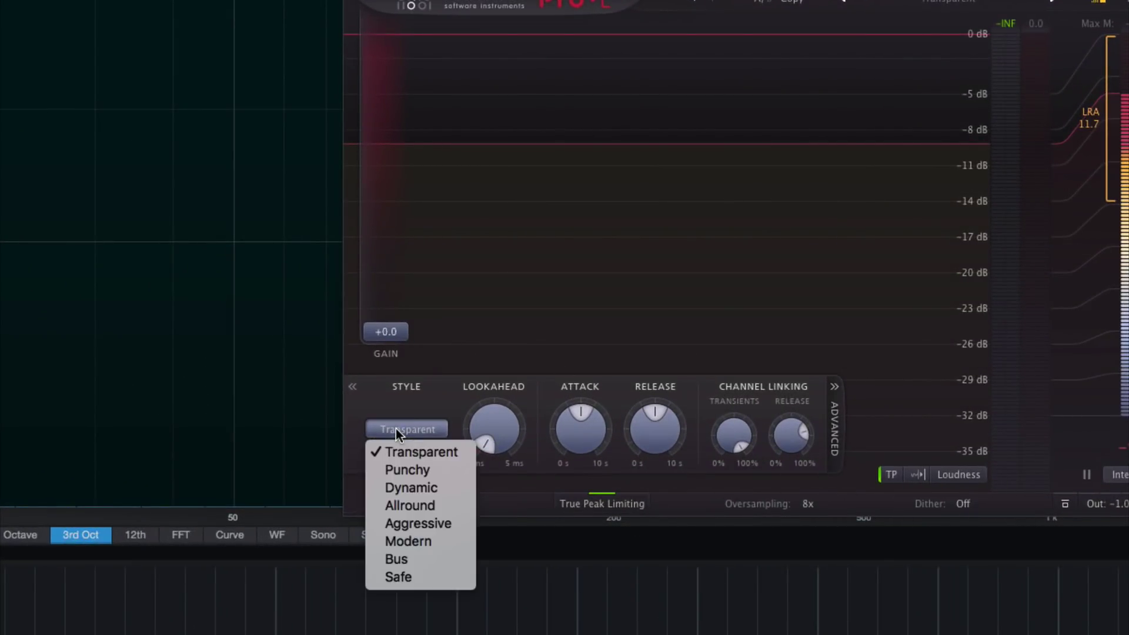
click(410, 429)
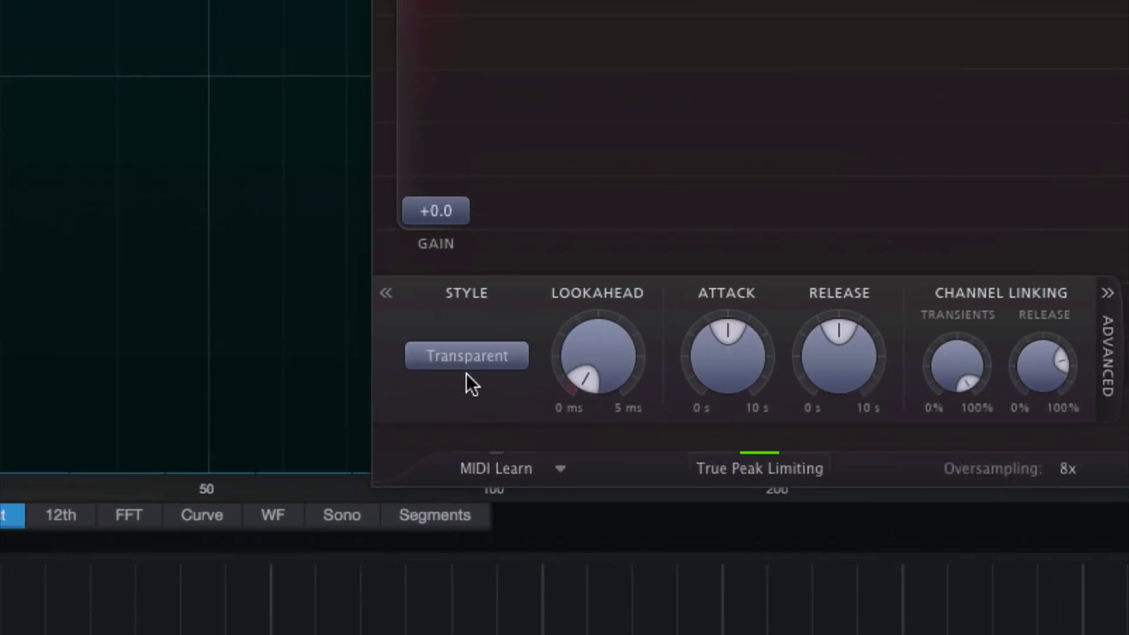
click(467, 360)
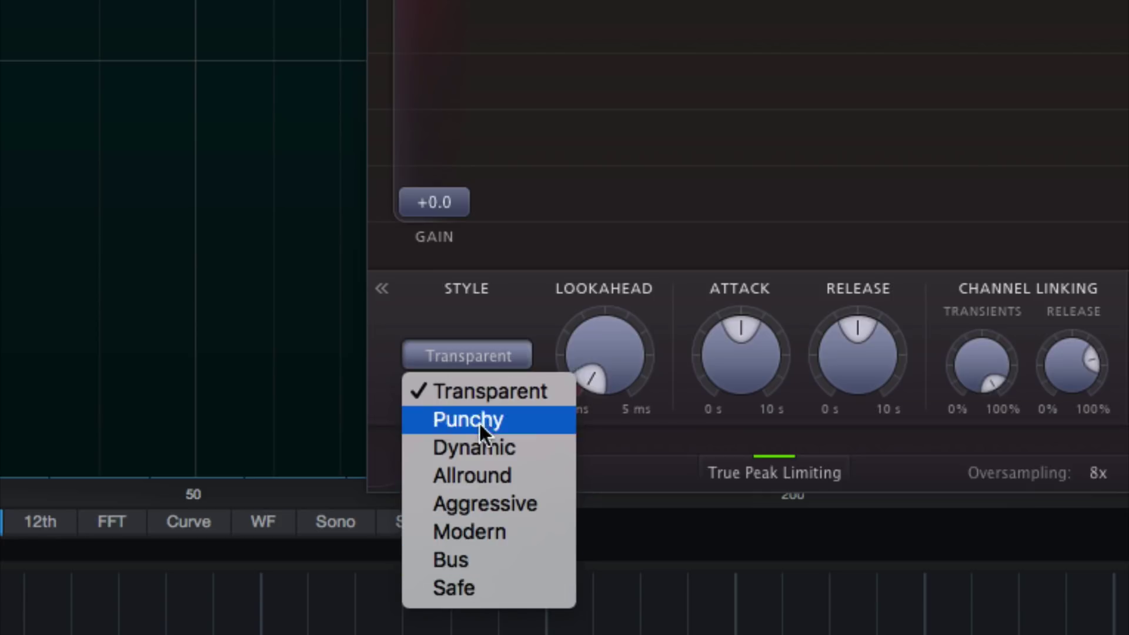
click(478, 390)
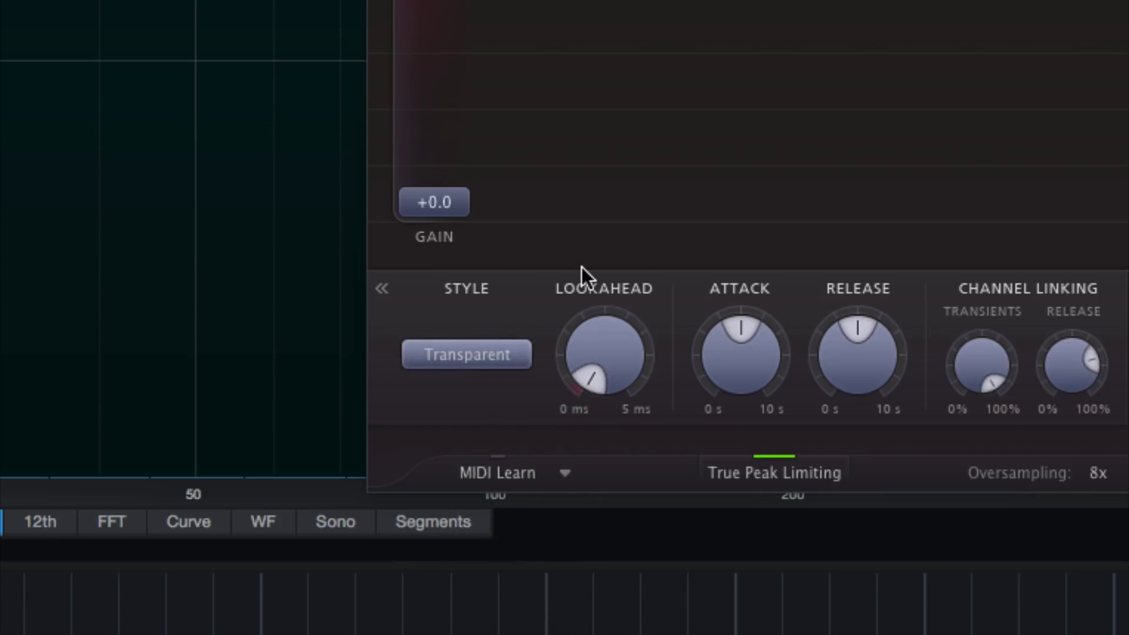
click(440, 356)
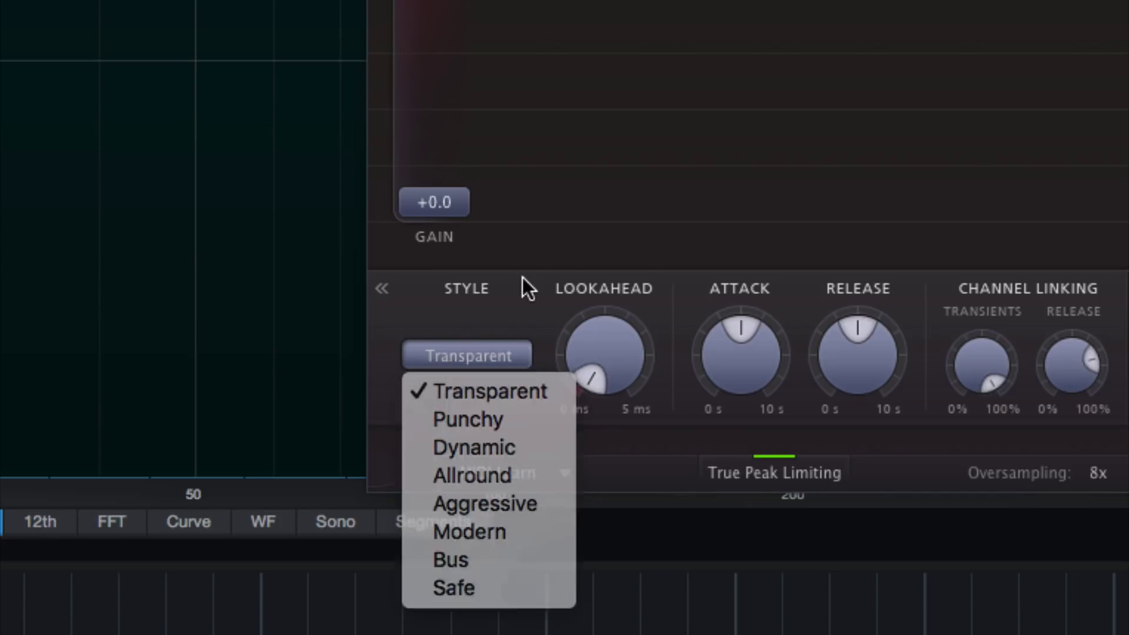
click(522, 277)
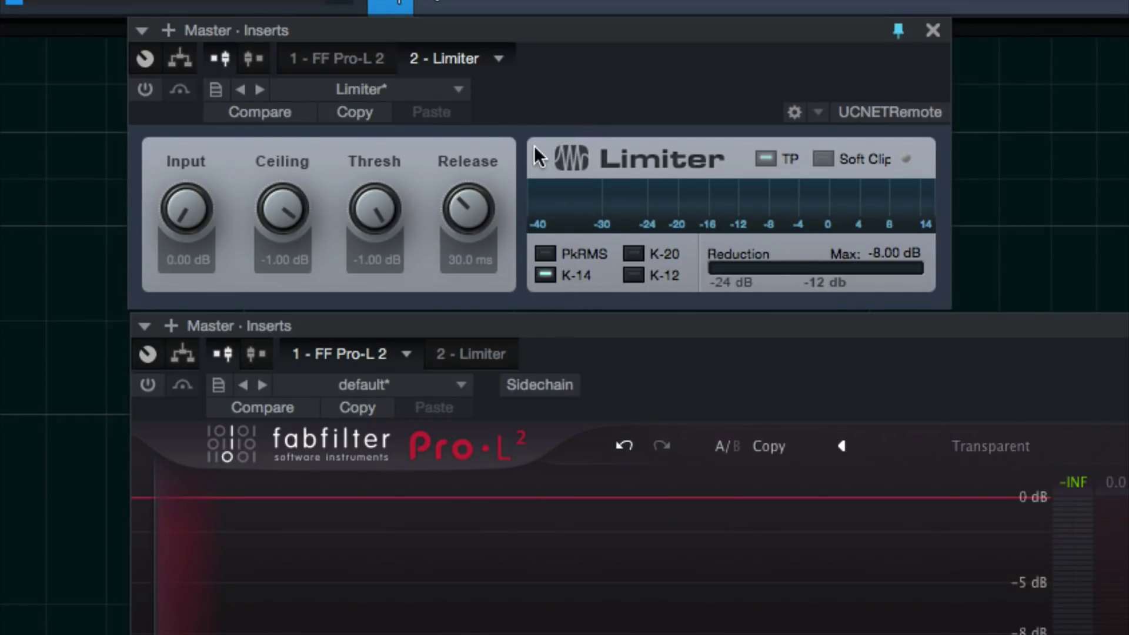
- Turn on the Limiter insert on the master and briefly play the song through it
drag(504, 35, 509, 30)
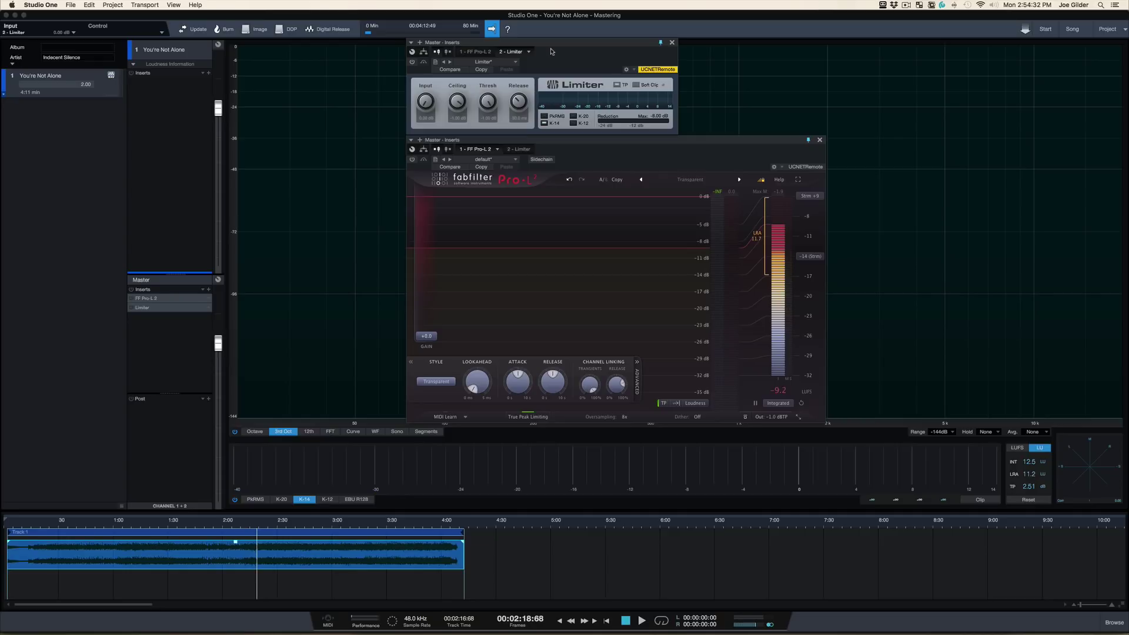
click(412, 61)
key(space)
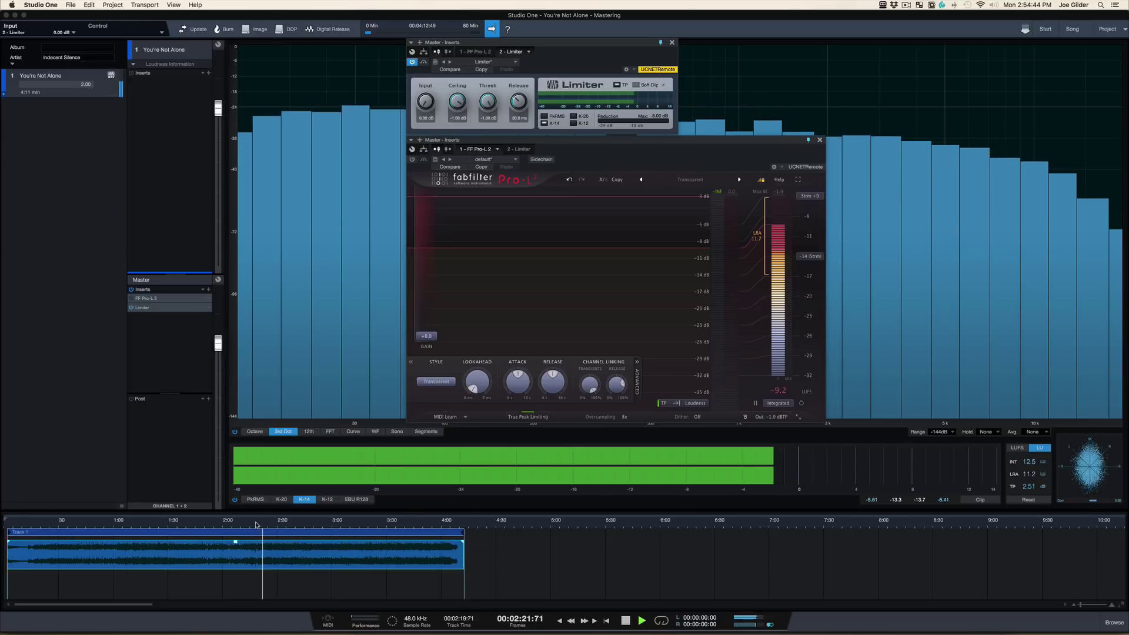
key(space)
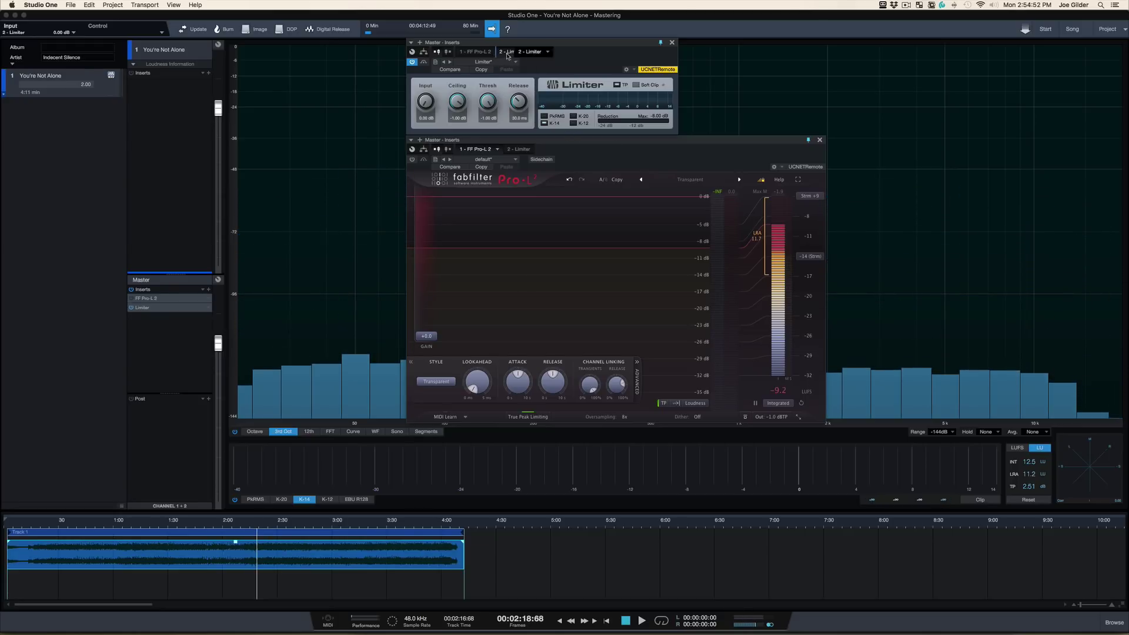
- Move the Limiter ahead of FF Pro-L 2 in the master insert chain
drag(473, 56, 467, 53)
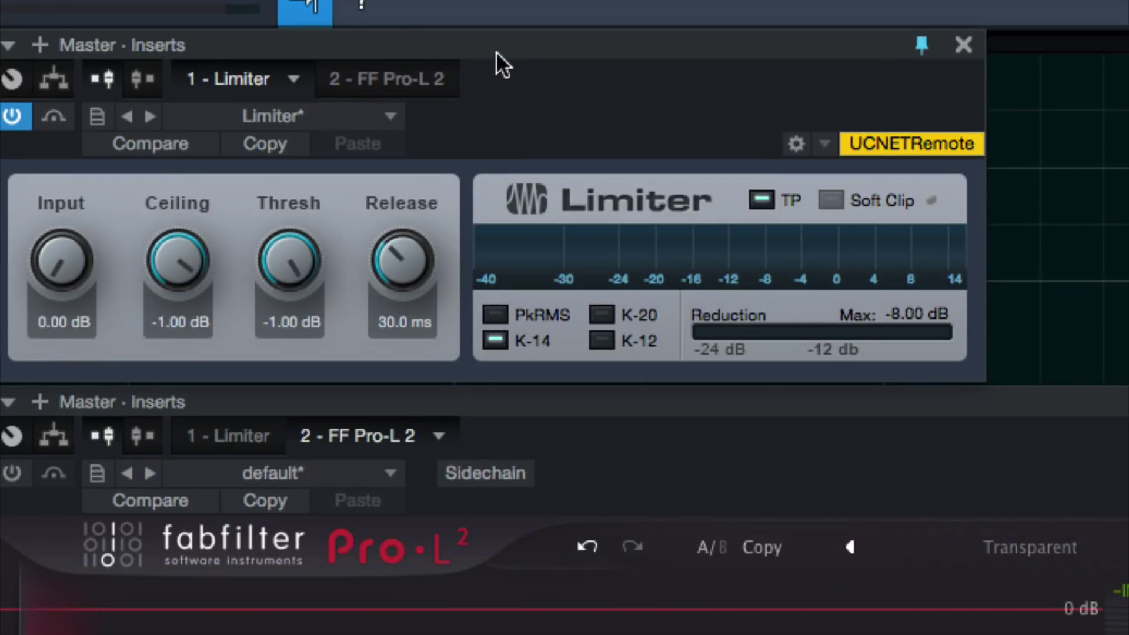
drag(488, 63, 490, 48)
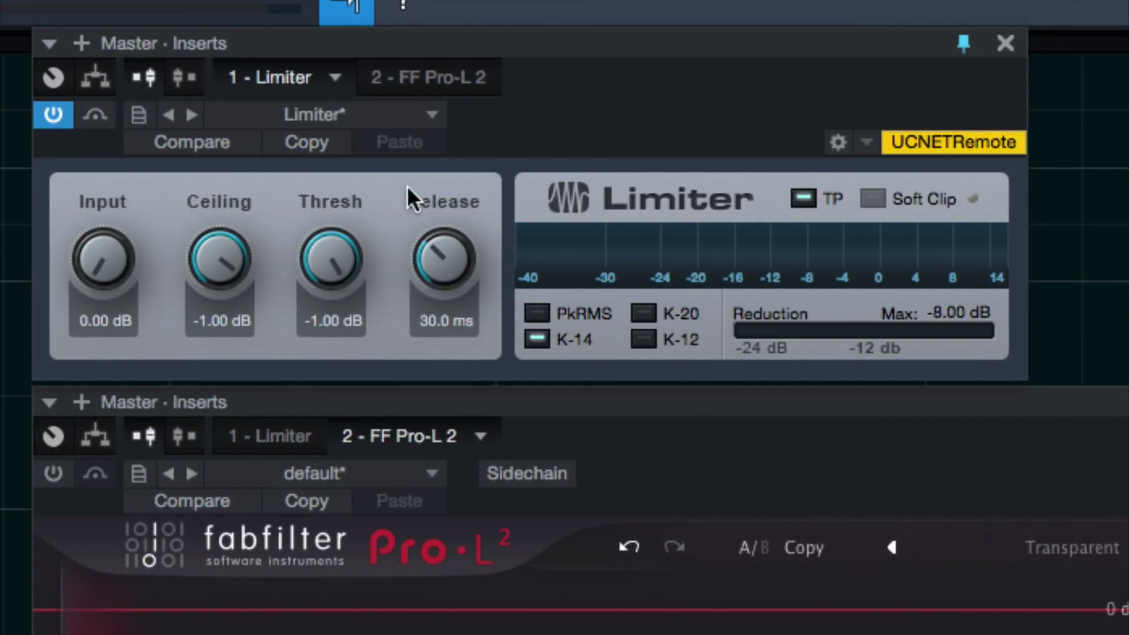
- Play the song while raising the Limiter's input gain to about 7.83 dB, and stop playback
key(space)
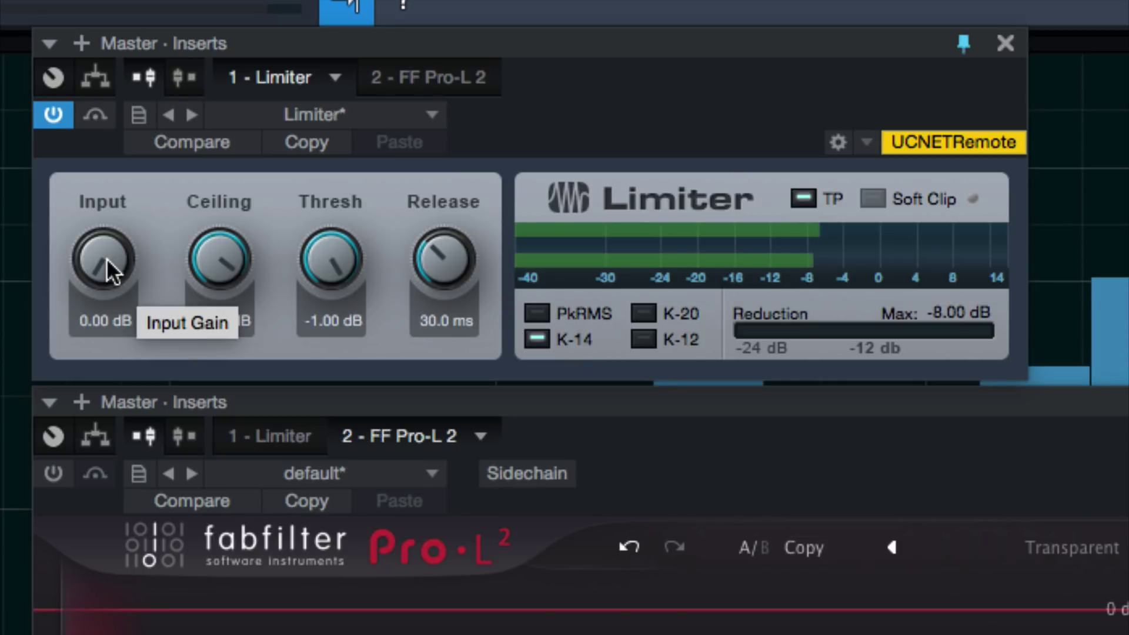
drag(107, 259, 122, 137)
scroll(97, 257, up, 5)
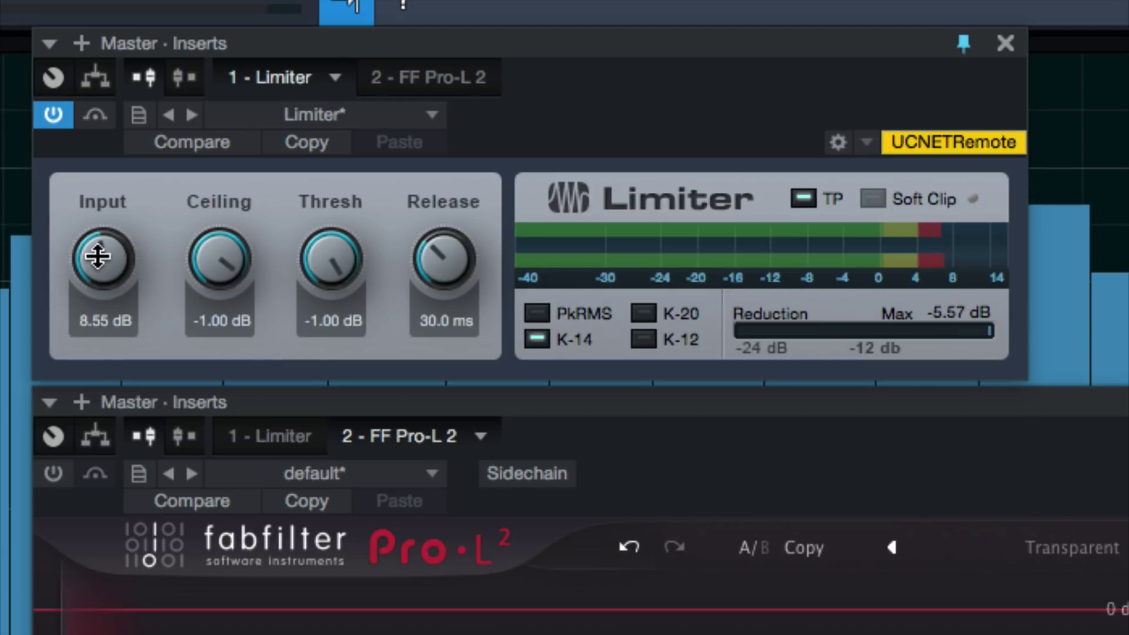
scroll(97, 257, down, 1)
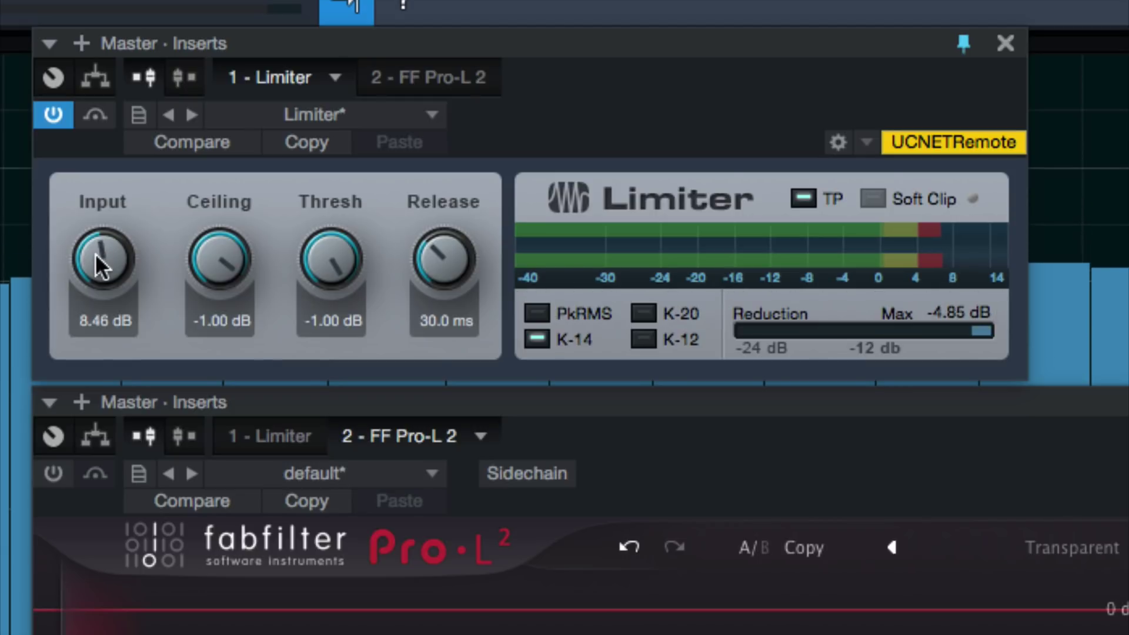
drag(95, 253, 94, 263)
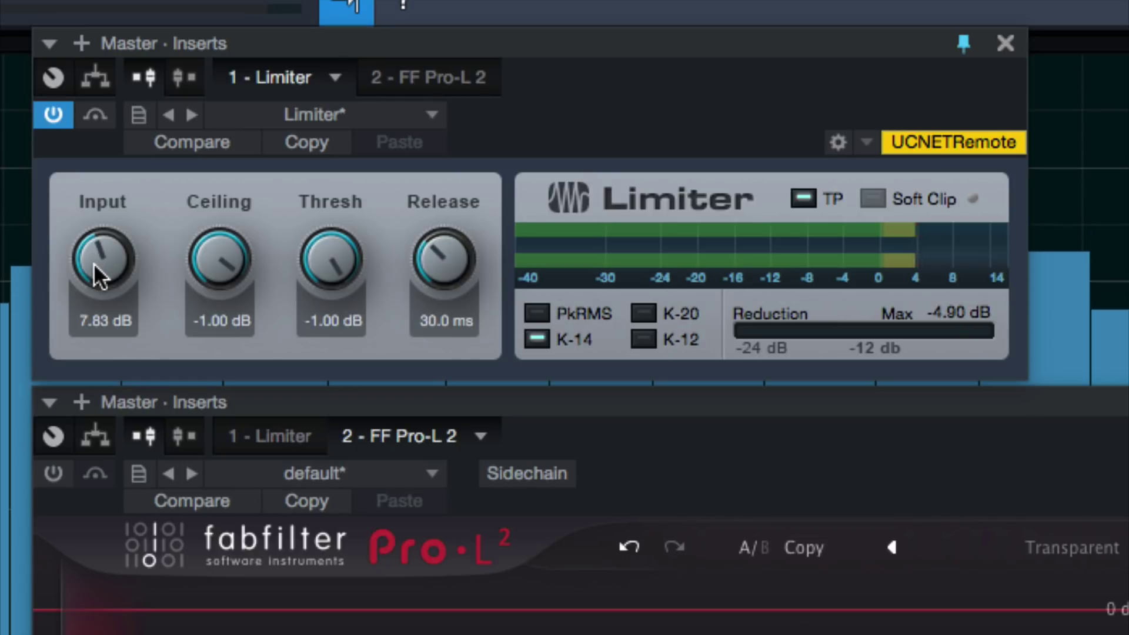
key(space)
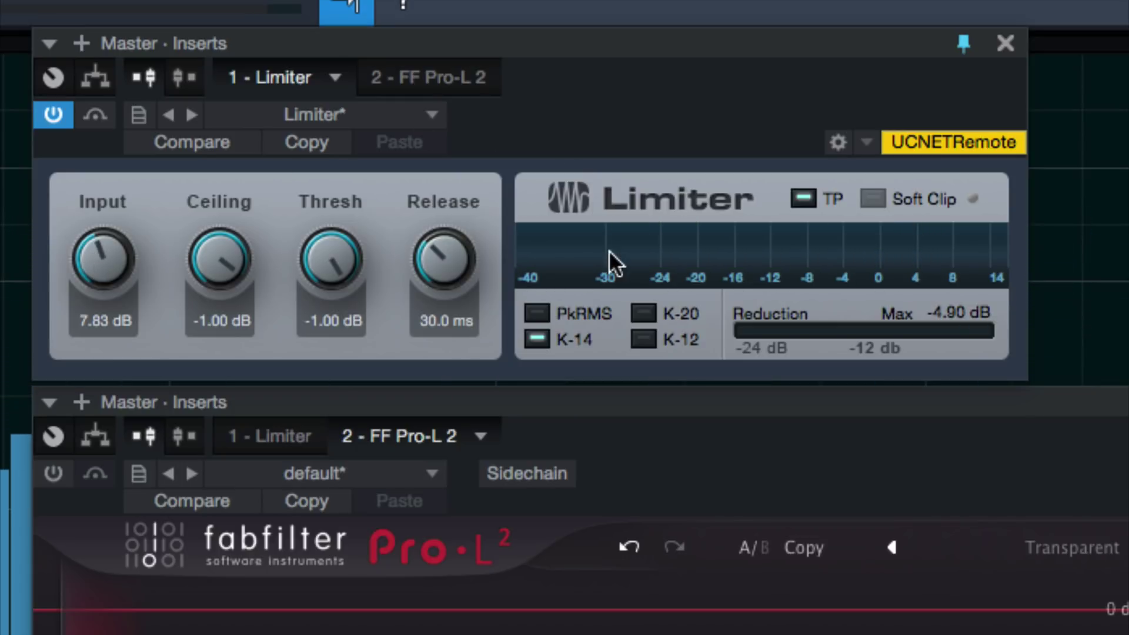
- Play the song with the Limiter's K-14 metering and fine-tune its input gain to about 8.28 dB
click(537, 342)
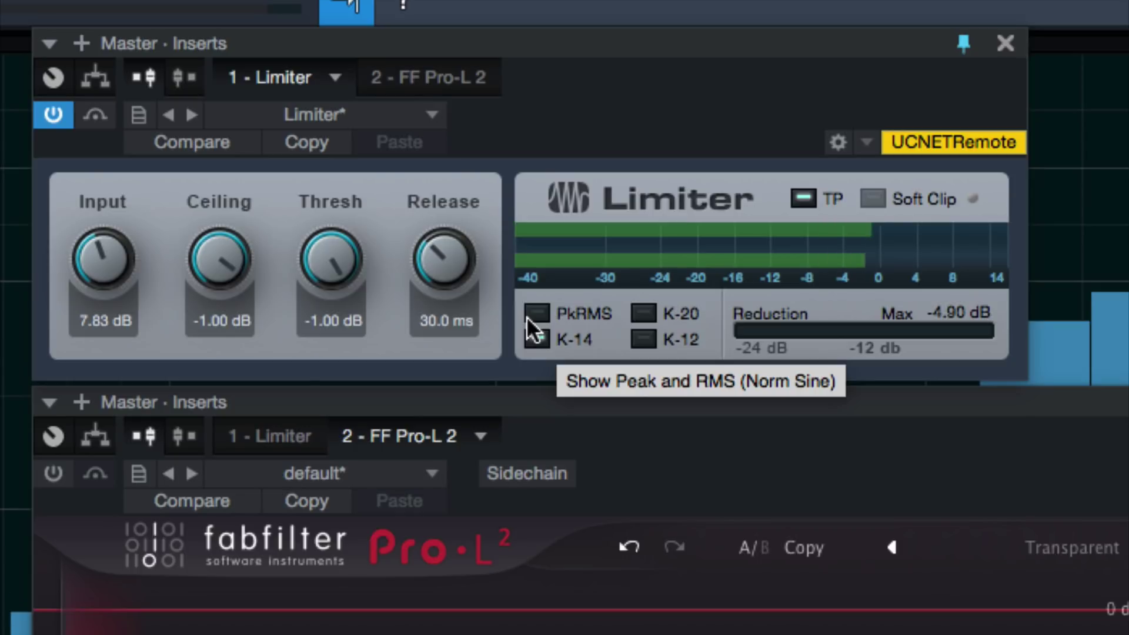
click(536, 339)
key(space)
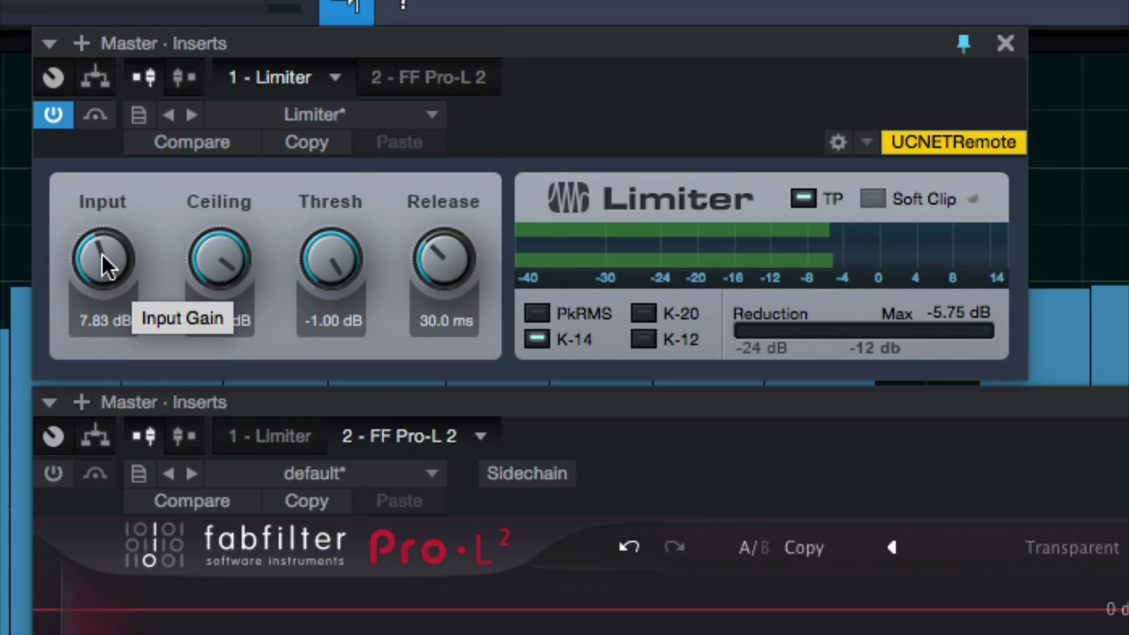
drag(102, 253, 101, 248)
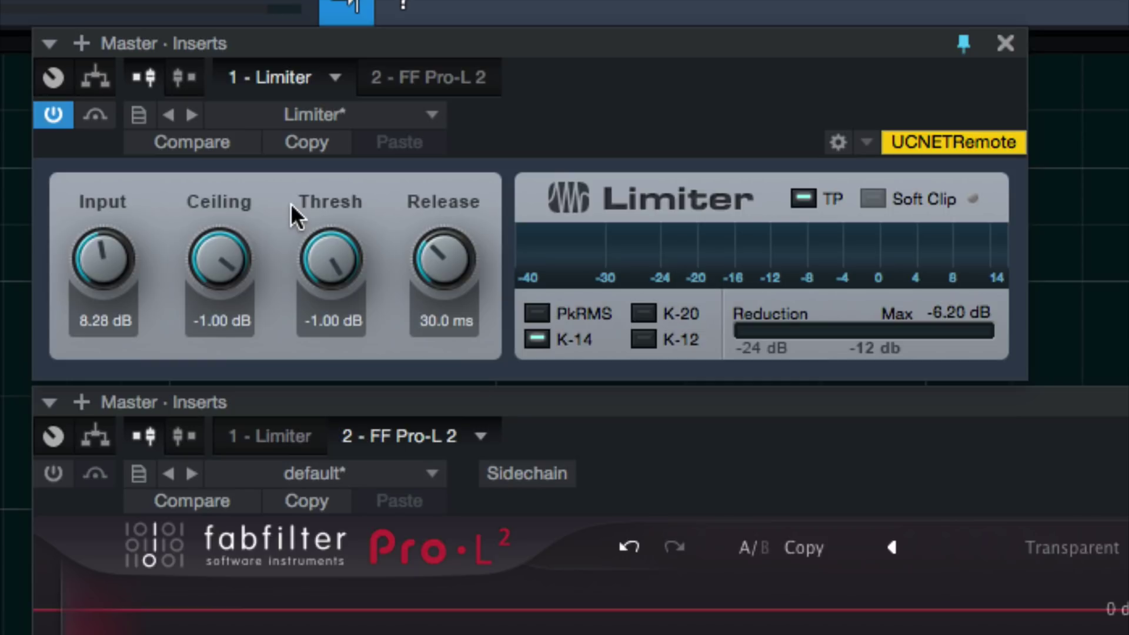
- Bring the Limiter's input gain down to 0.00 dB
drag(92, 256, 82, 362)
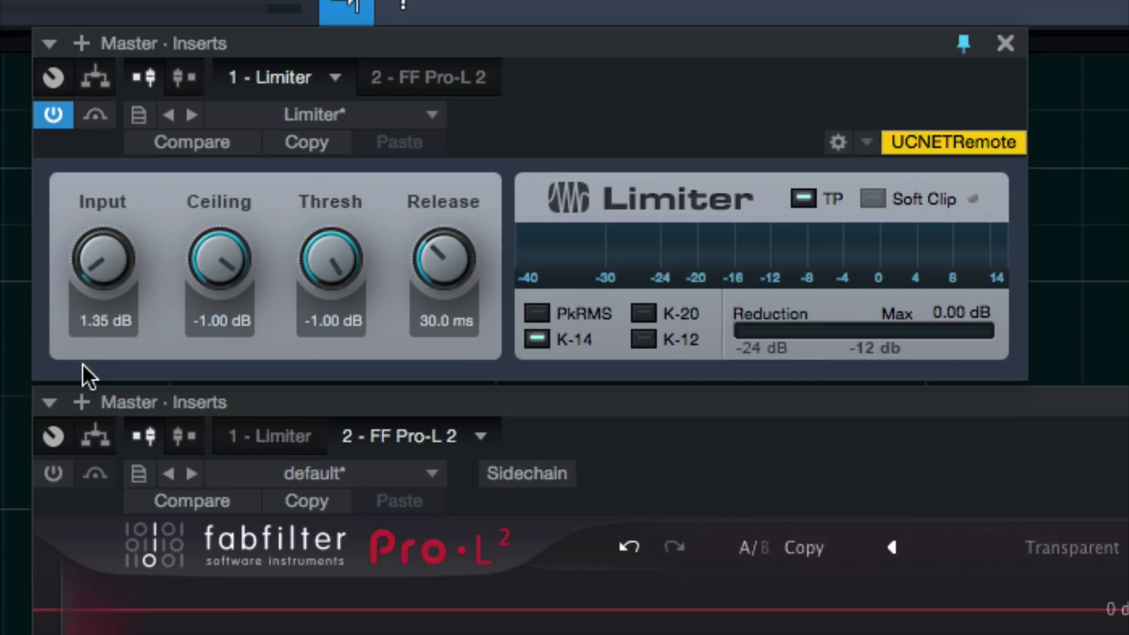
drag(96, 249, 101, 287)
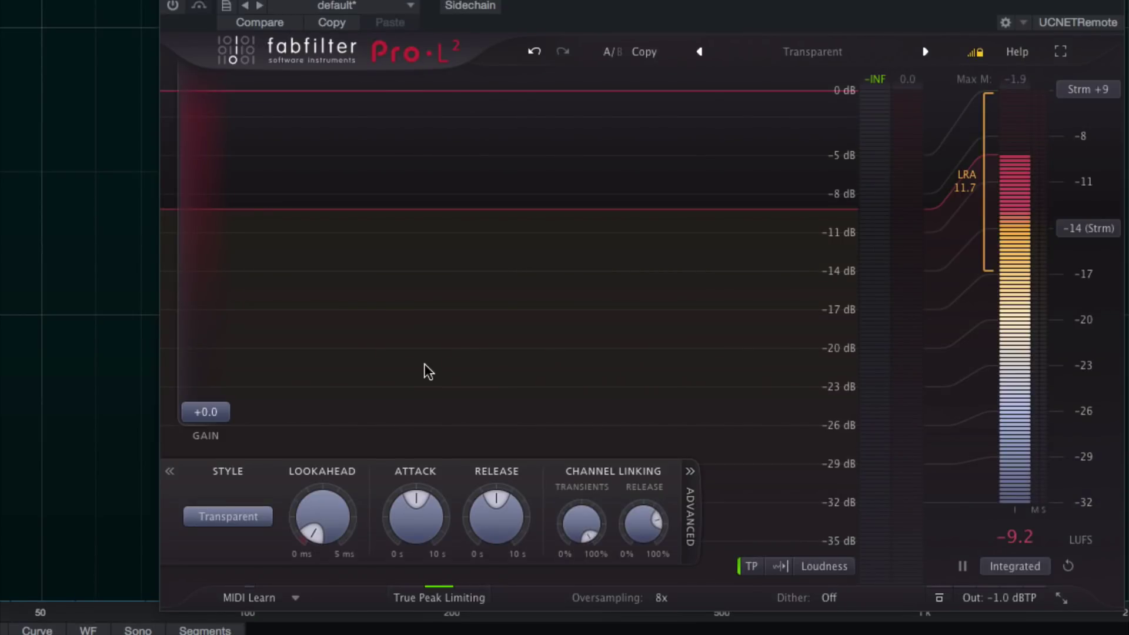
- Raise the Pro-L 2 gain to about +5.2 dB and make it the active limiter in place of the bypassed Limiter
drag(213, 402, 213, 366)
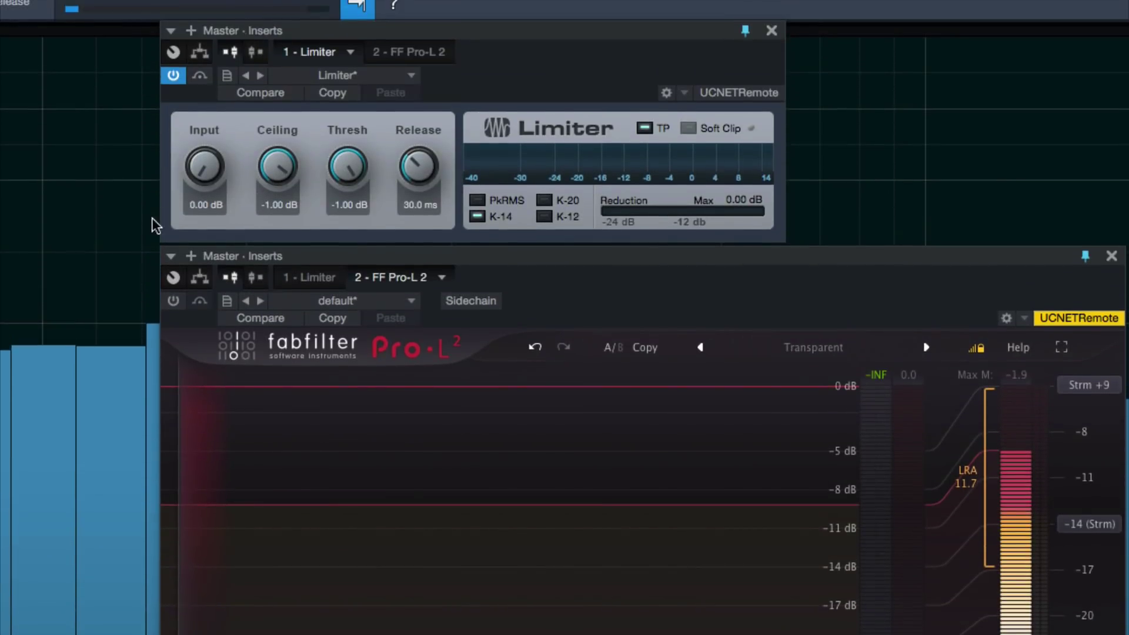
click(172, 75)
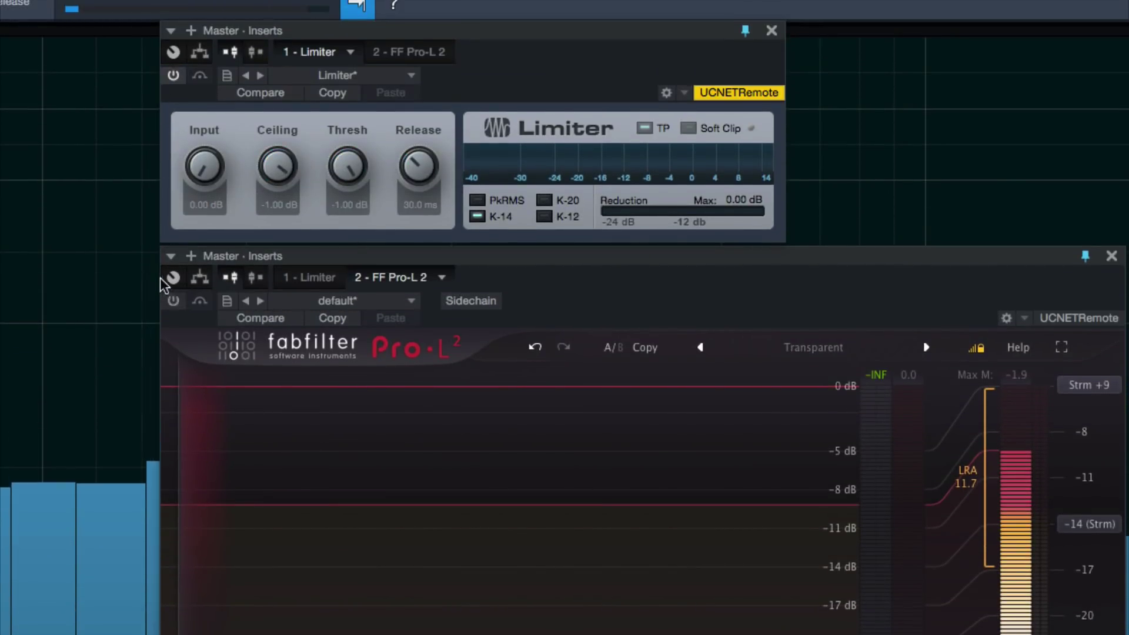
click(173, 301)
click(173, 301)
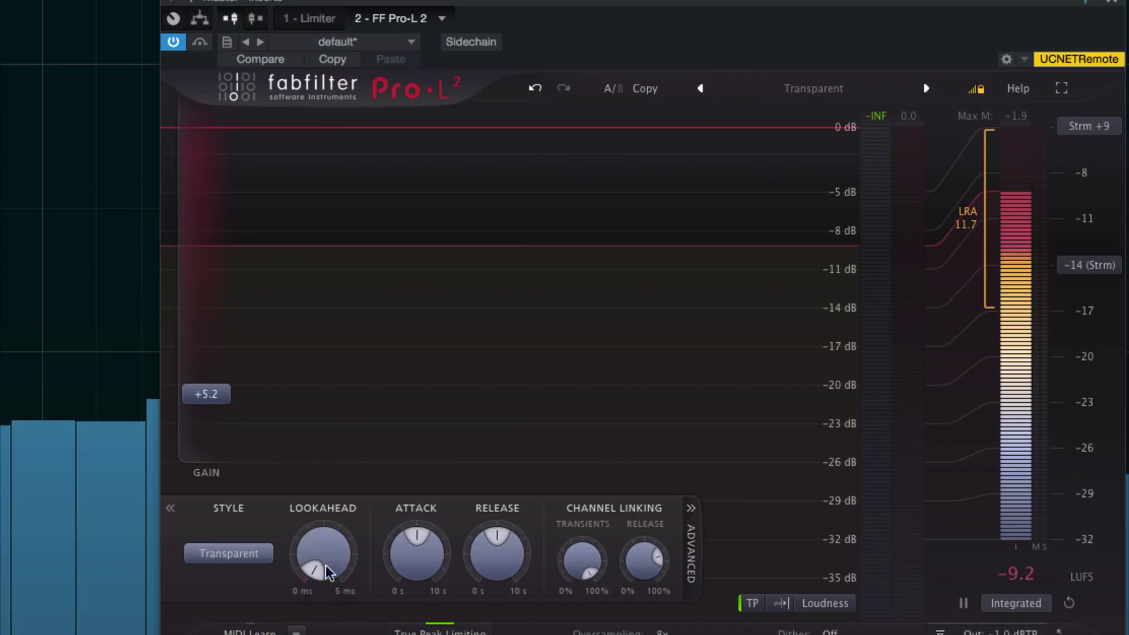
- Play the song through FF Pro-L 2 while raising its gain to +9.5 dB
key(space)
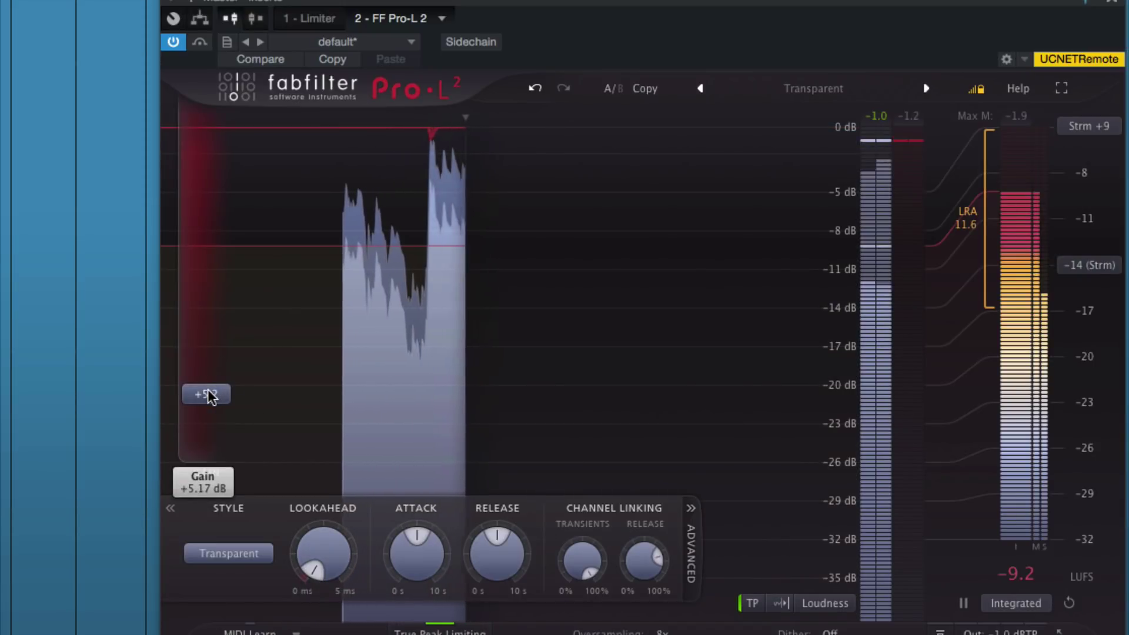
mouse_move(207, 393)
drag(210, 397, 207, 345)
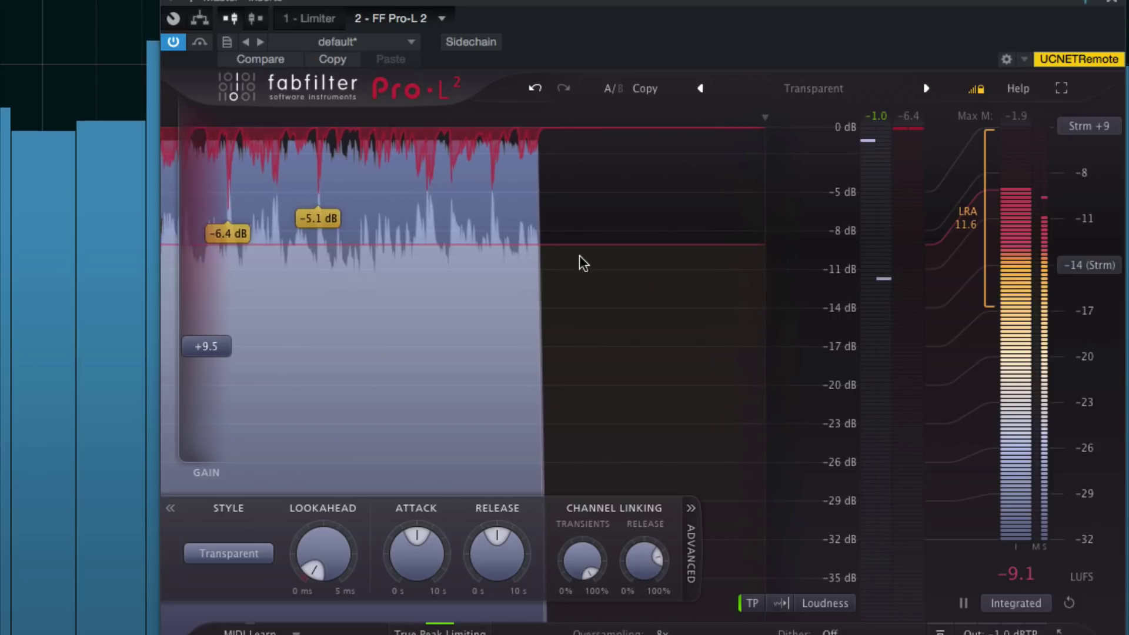
key(space)
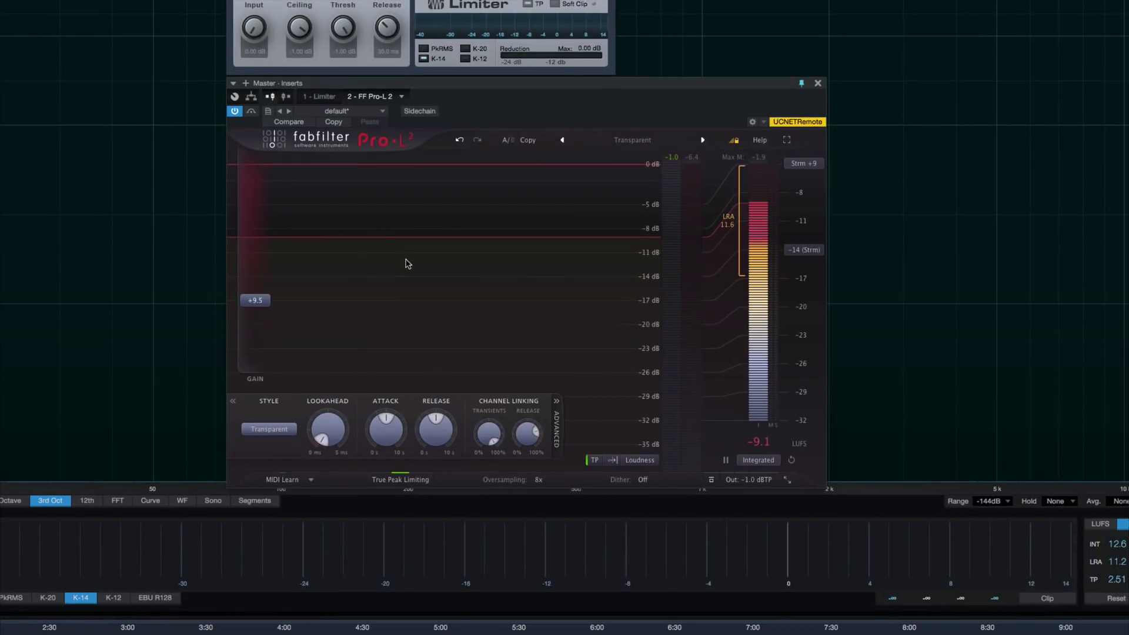
key(space)
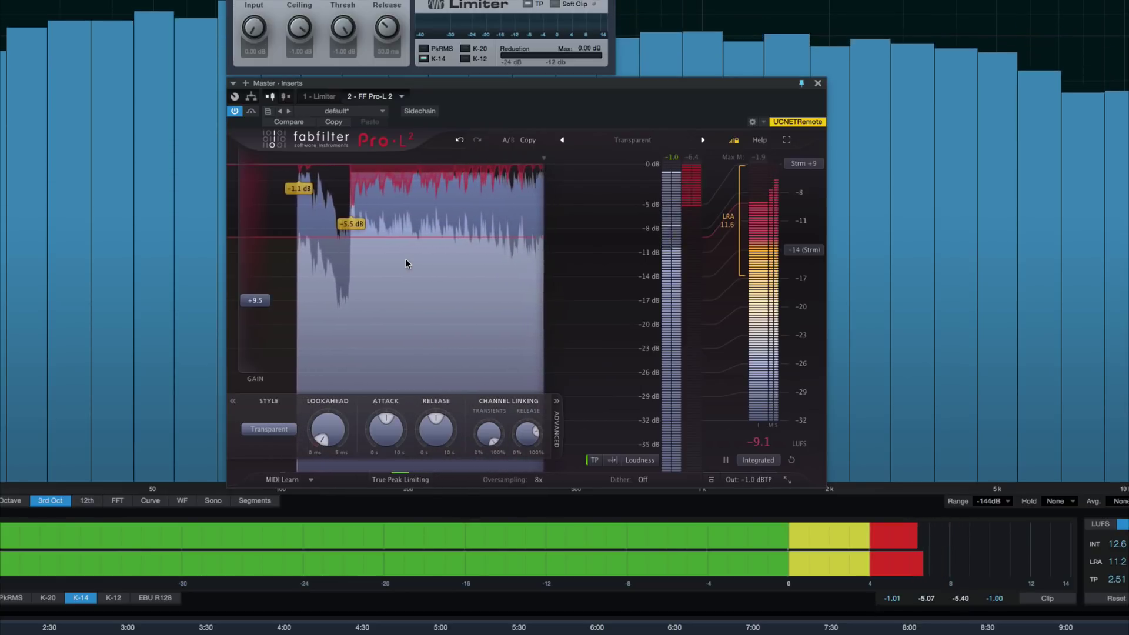
key(space)
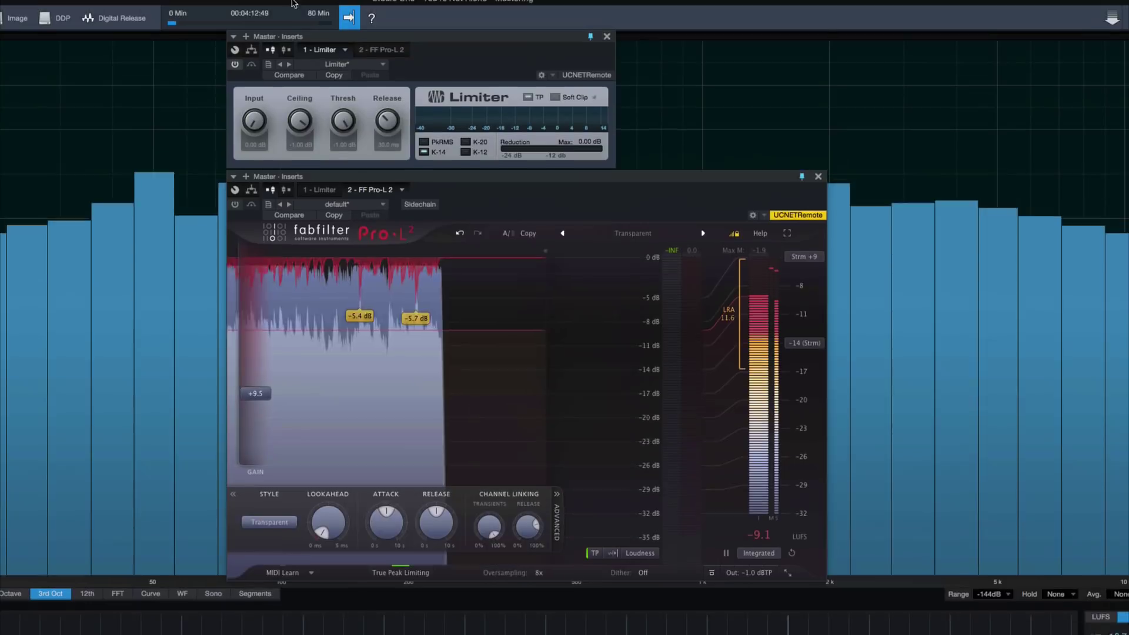
- Activate the Limiter in place of Pro-L 2 and raise its input gain to about 9.45 dB
drag(255, 120, 266, 82)
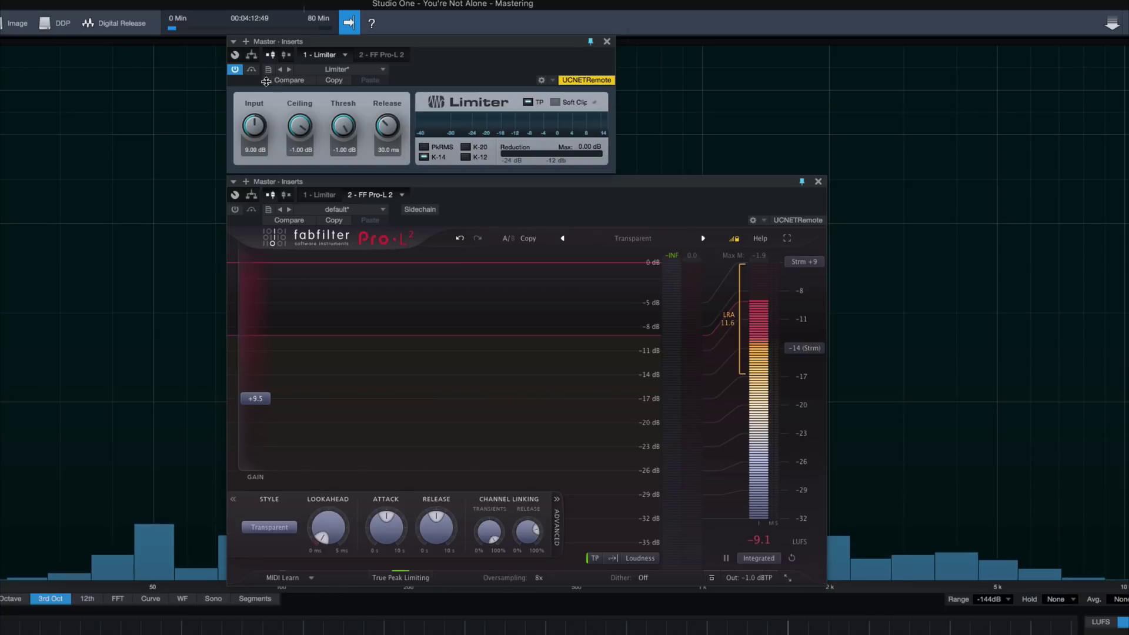
click(268, 83)
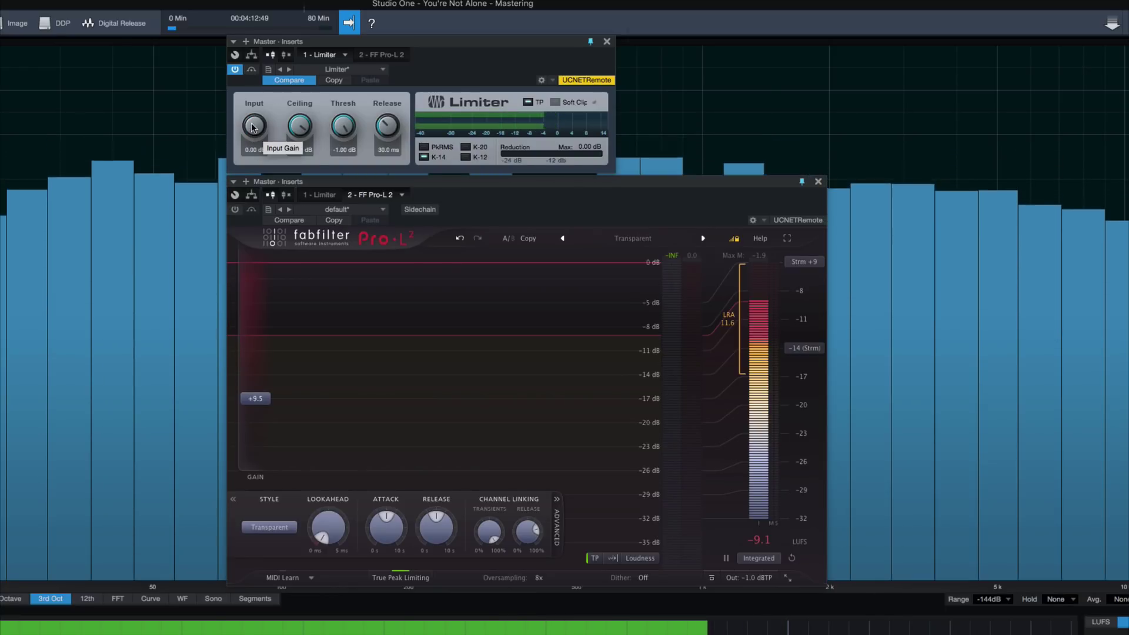
click(265, 81)
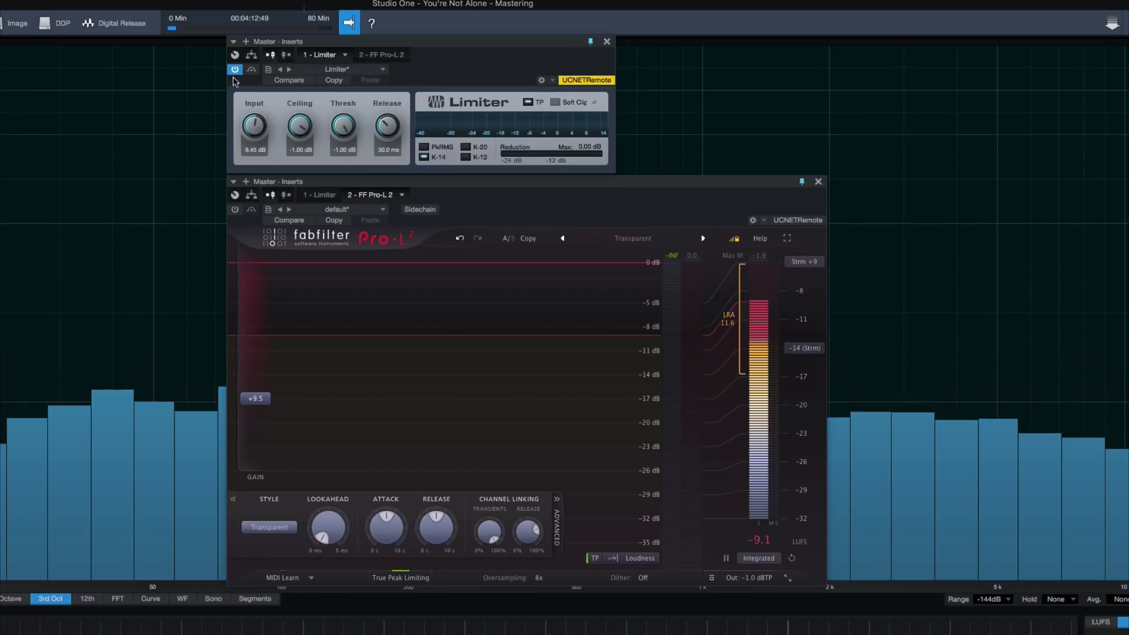
- Play the song through Pro-L 2 with the Limiter bypassed, and swap to the Limiter during playback to compare them
click(235, 209)
click(234, 69)
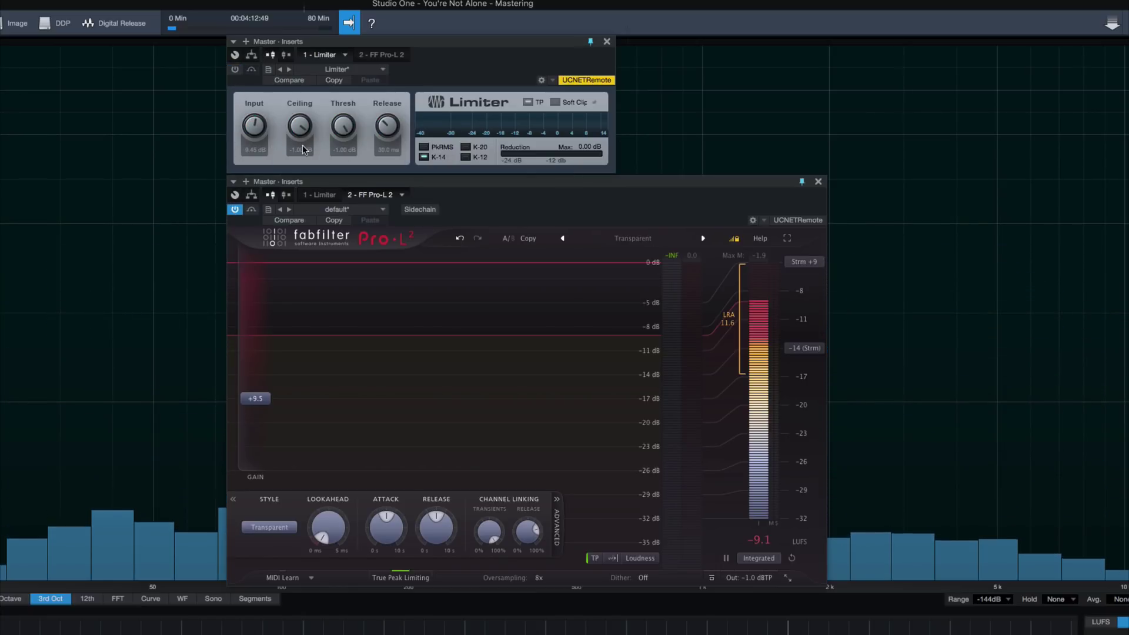
key(space)
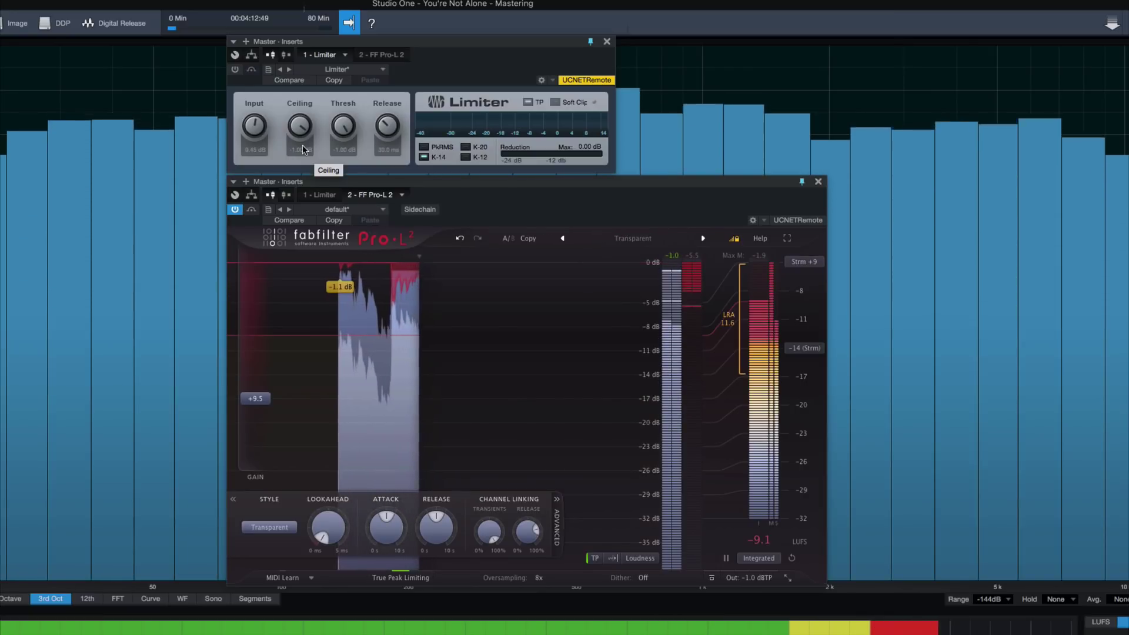
click(234, 210)
click(235, 68)
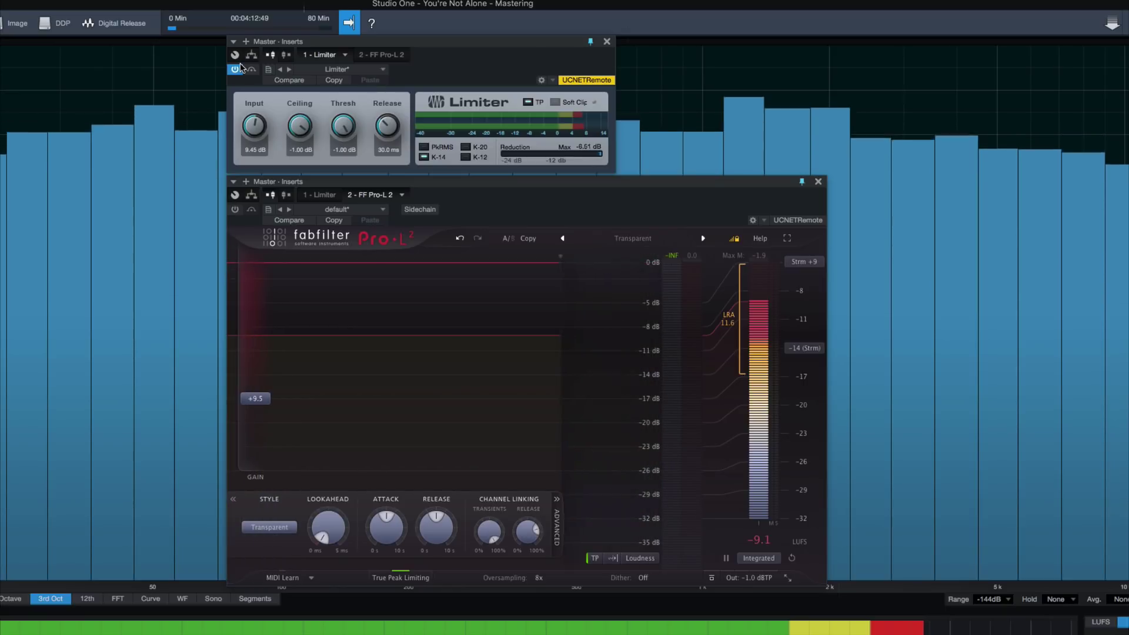
key(space)
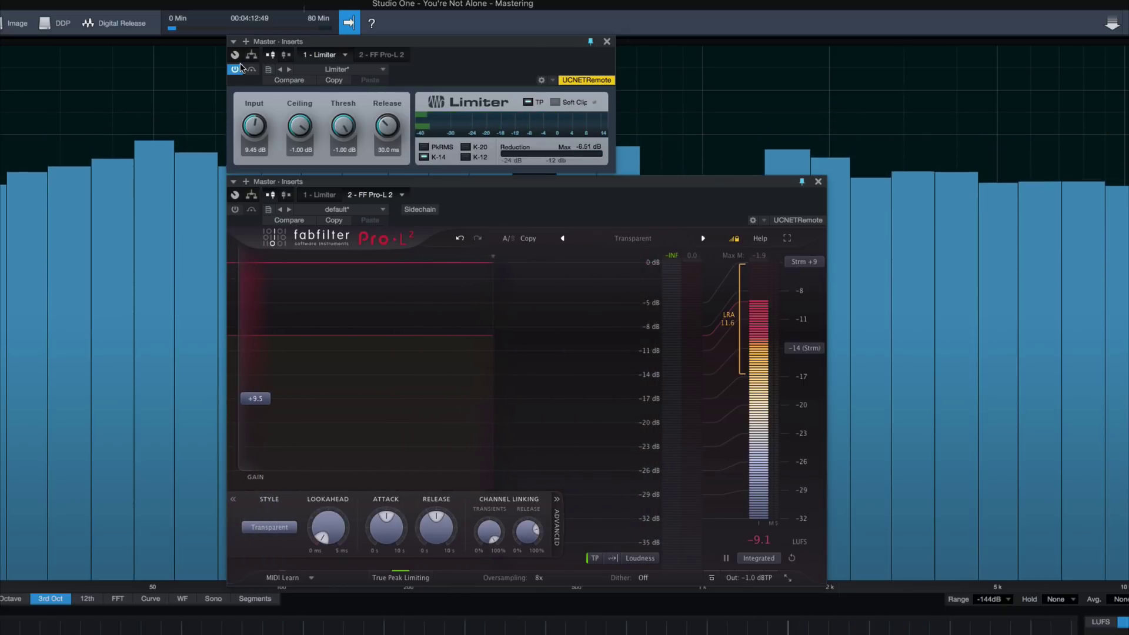
- Reset the Limiter's input gain to 0.00 dB, bypass it, and play the song through Pro-L 2 at +9.1 dB gain
double_click(254, 125)
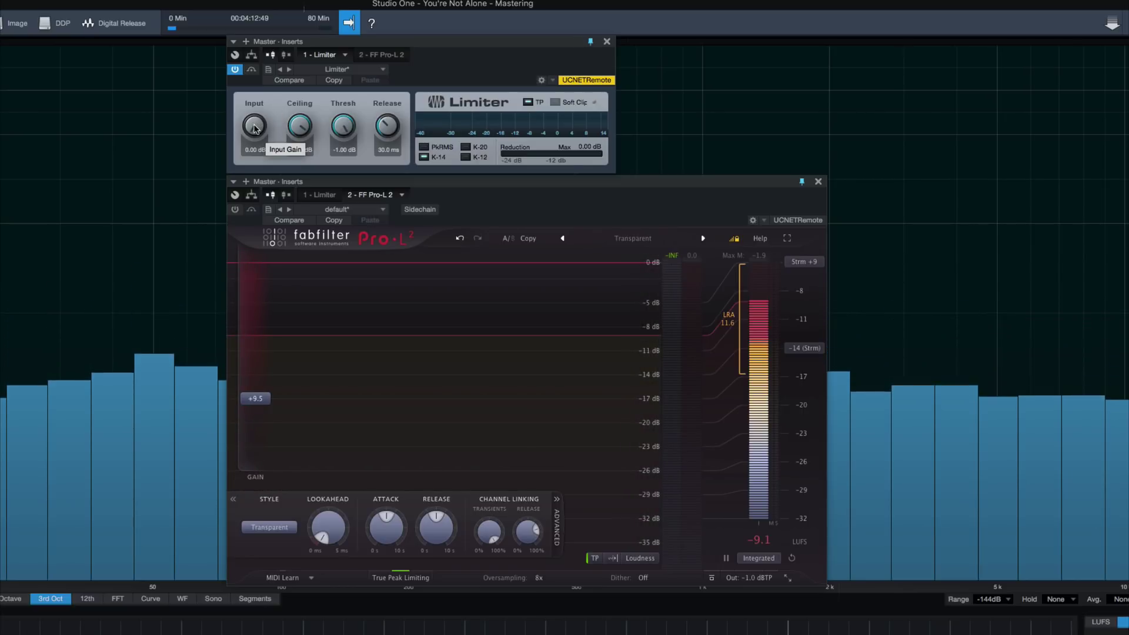
click(236, 70)
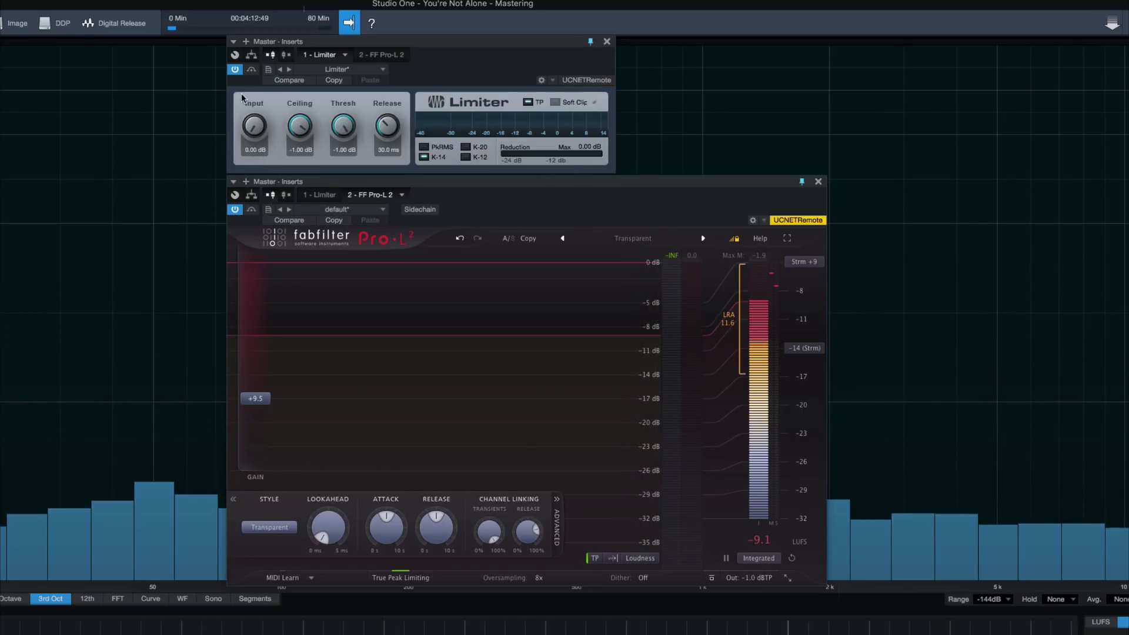
click(235, 70)
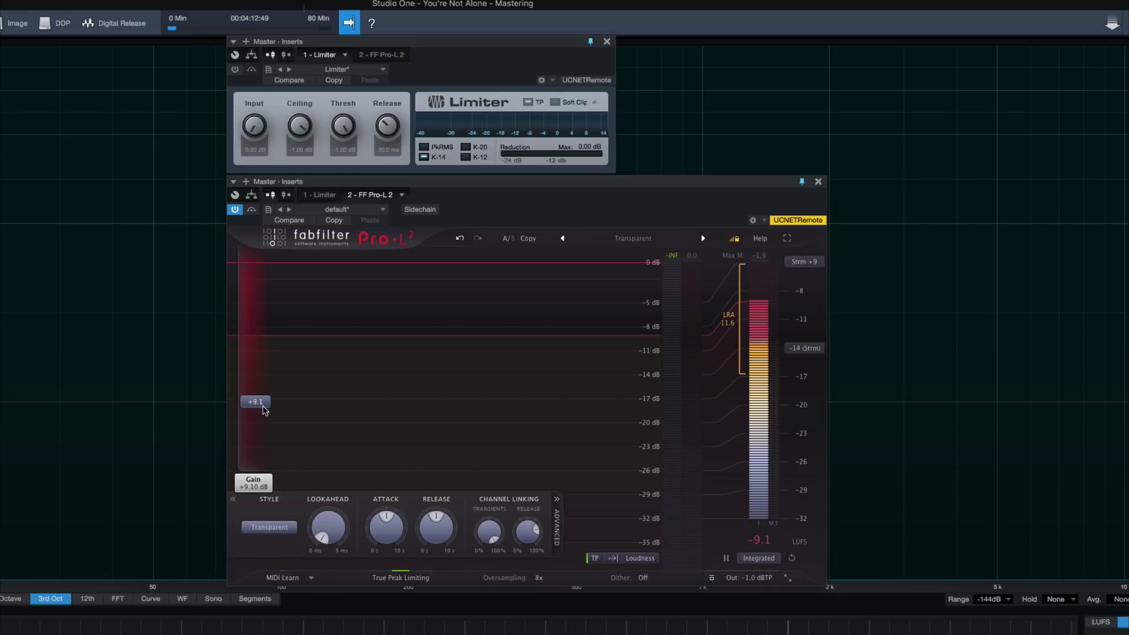
key(space)
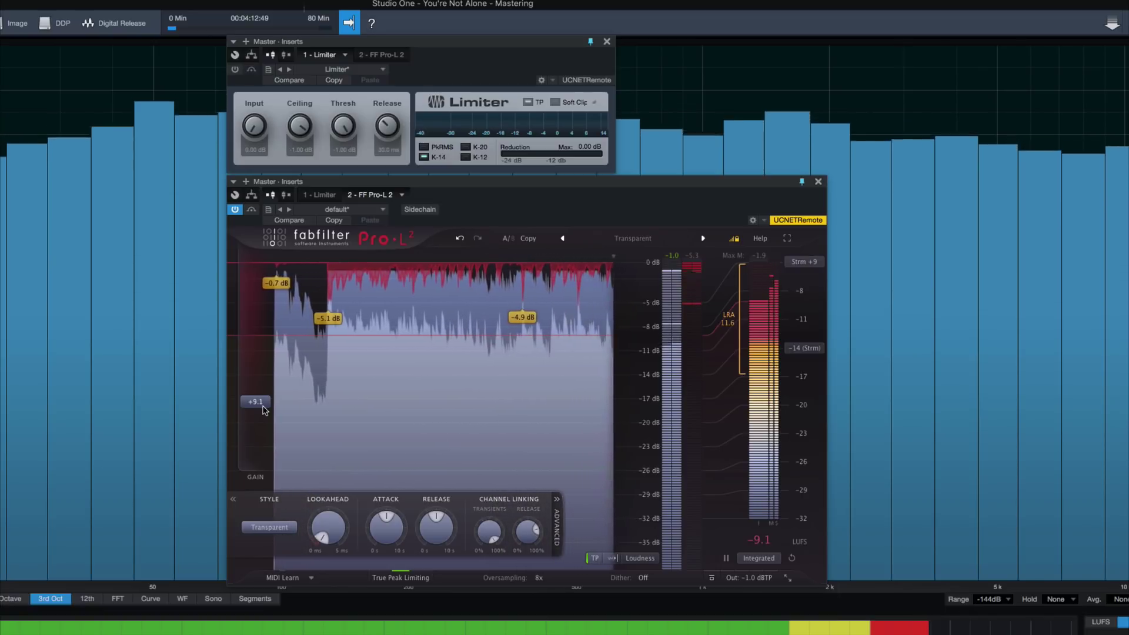
key(space)
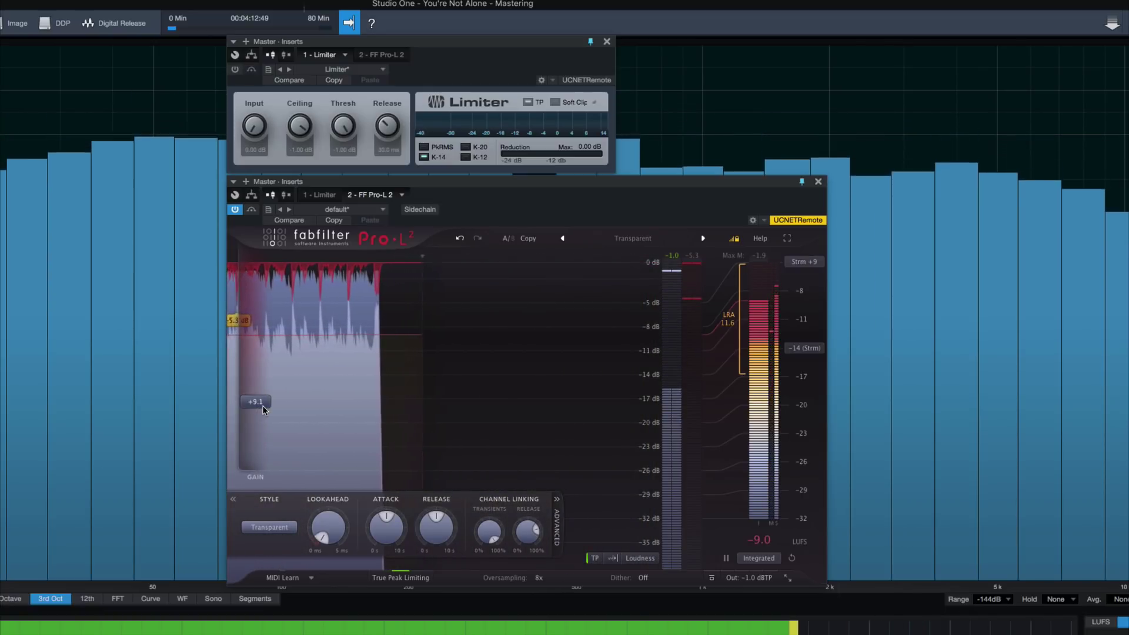
- Switch Pro-L 2's loudness reading to Short Term and back to Integrated, and check the dither options
click(758, 558)
click(766, 579)
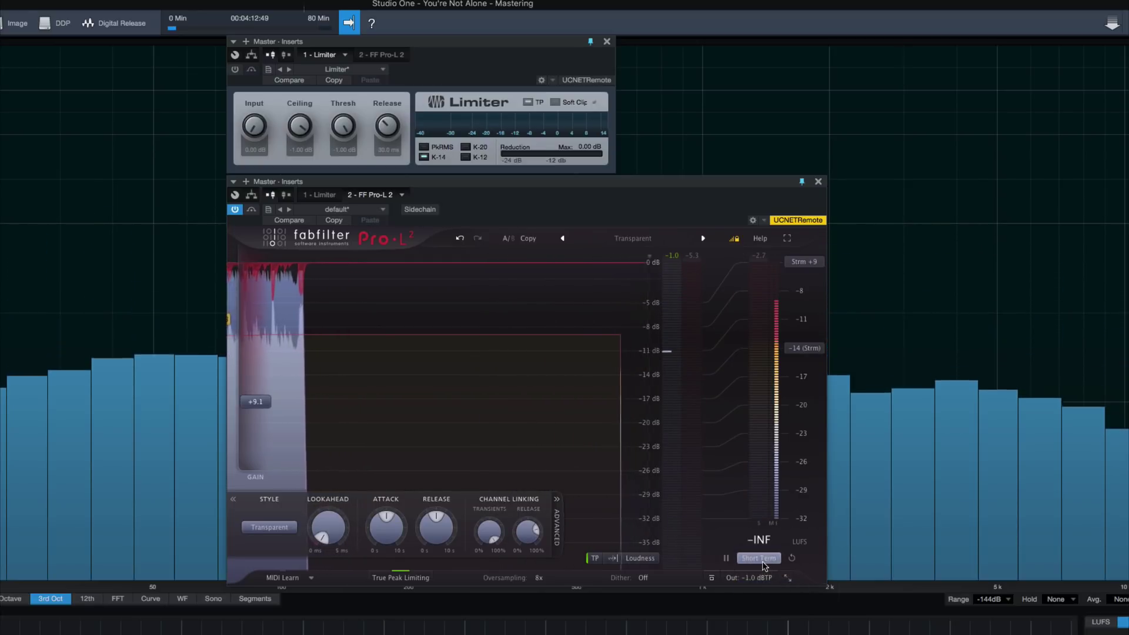
click(759, 558)
click(770, 597)
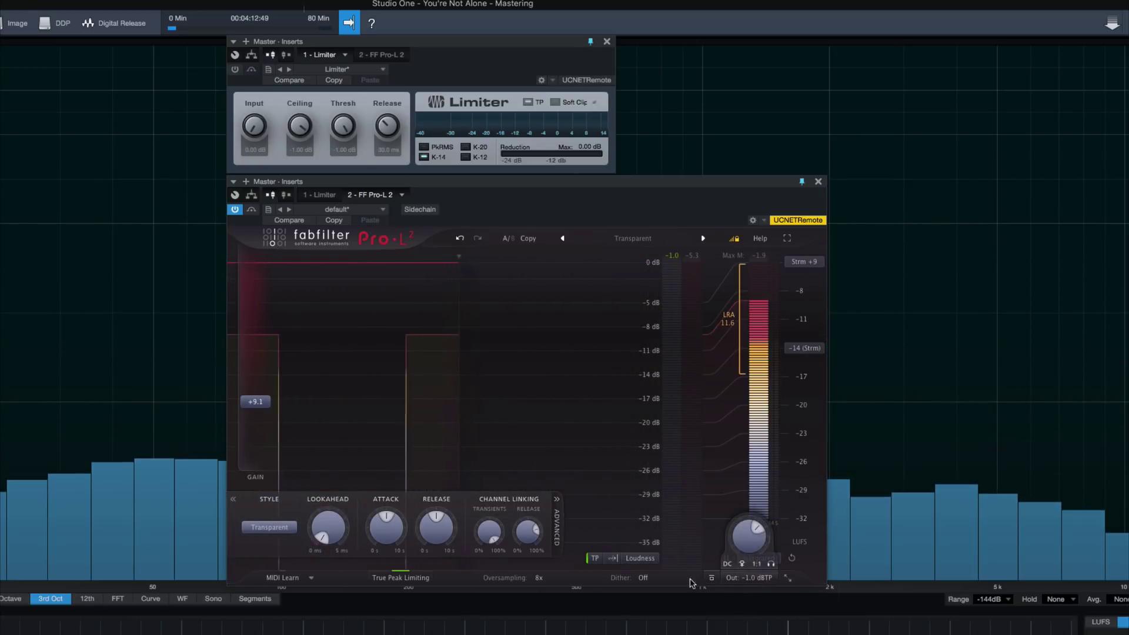
click(641, 577)
click(622, 486)
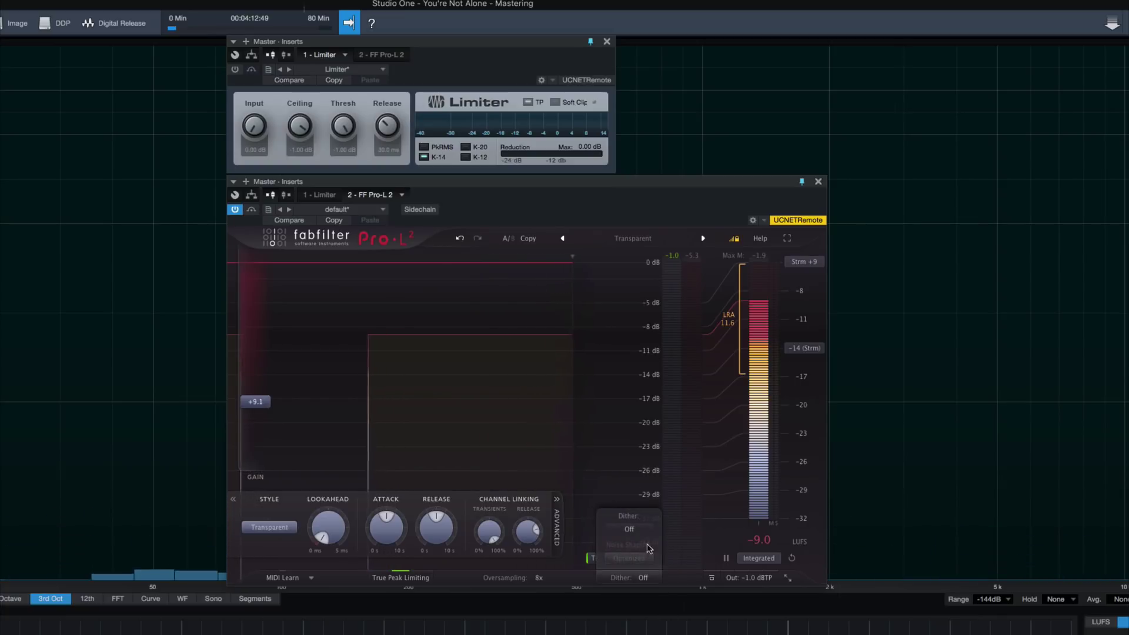
- Try Pro-L 2's K-14 meter scale and return the scale to Loudness
click(639, 558)
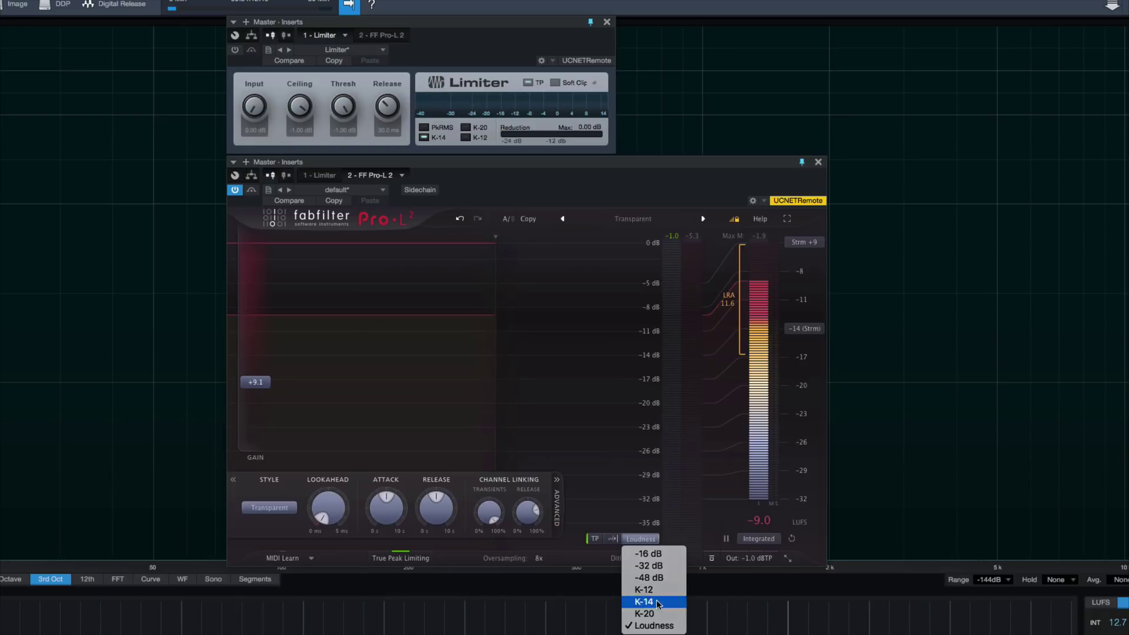
click(658, 604)
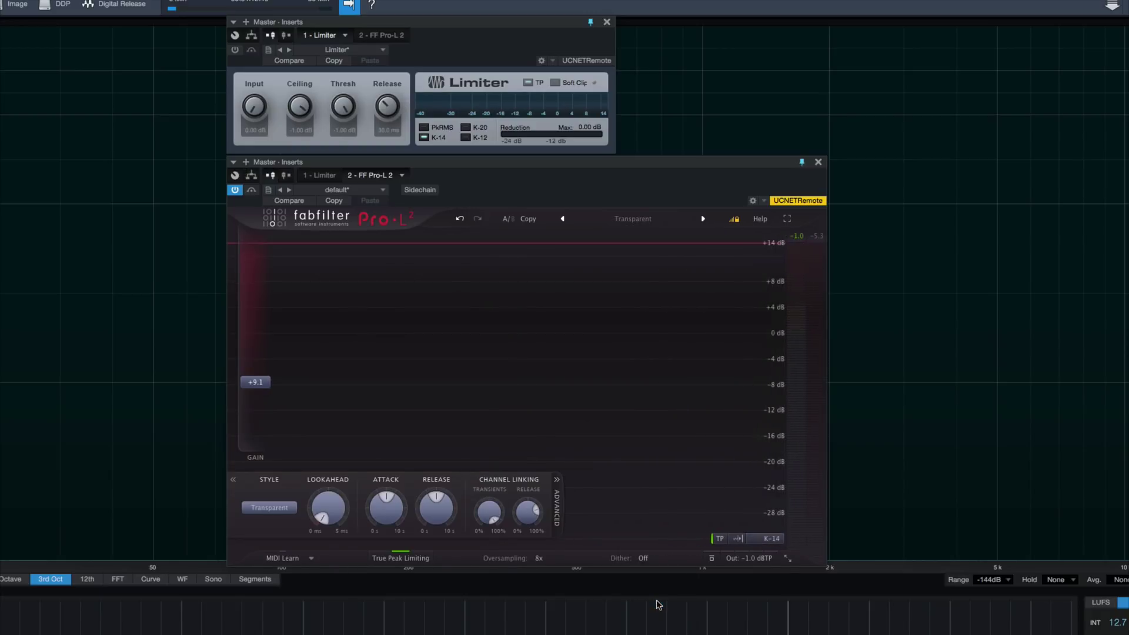
click(767, 540)
click(766, 625)
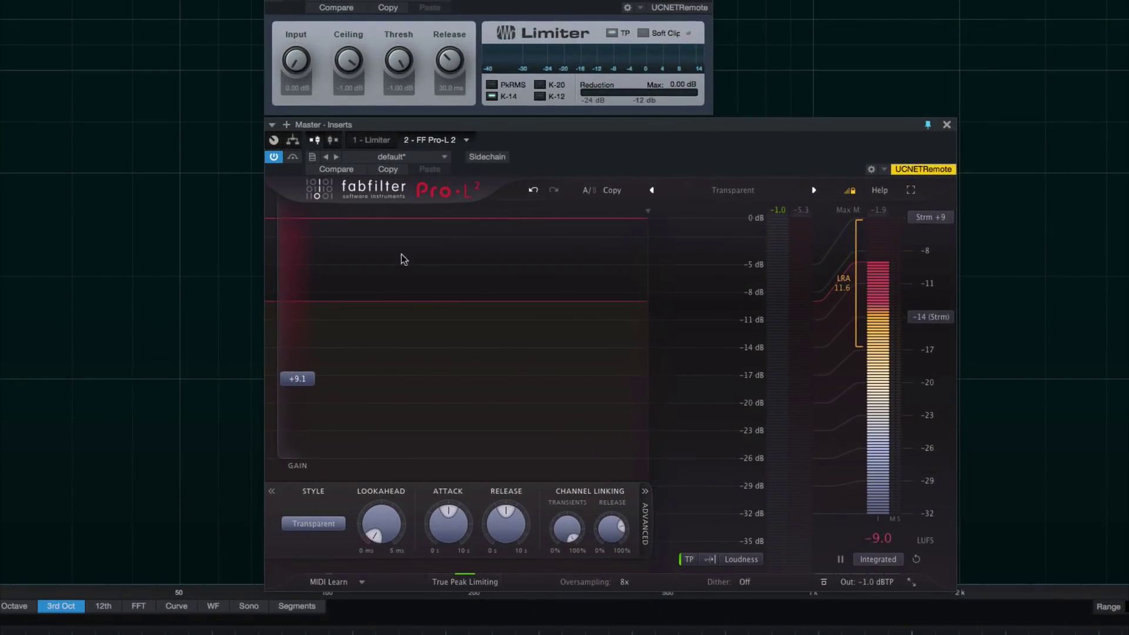
- Reset Pro-L 2's gain to zero and play the song while raising it to about +5.6 dB
double_click(298, 378)
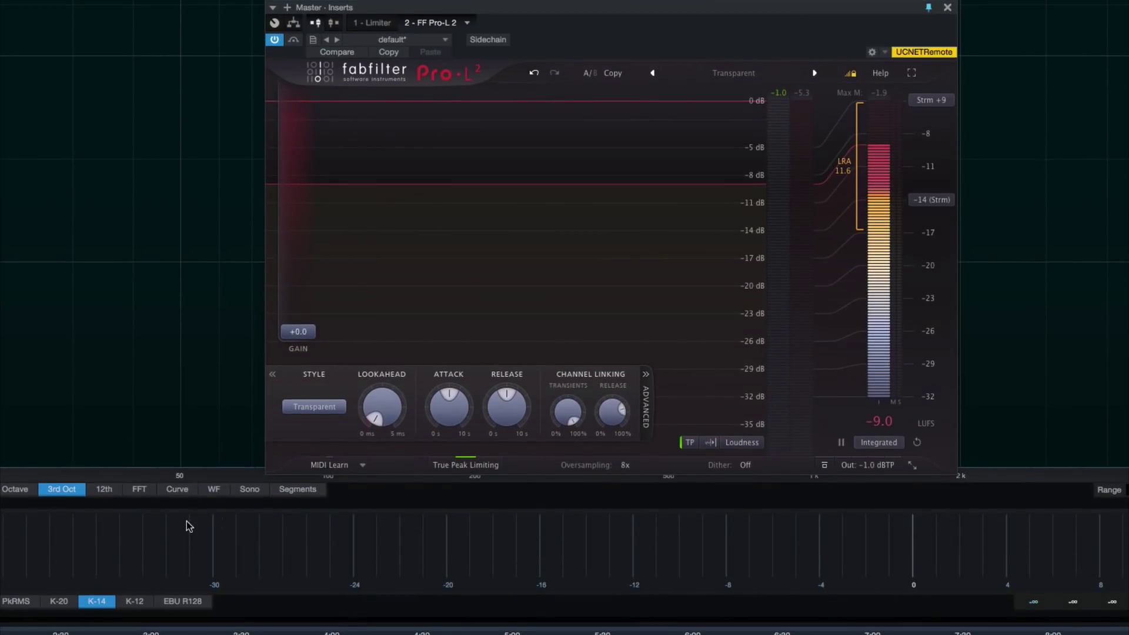
mouse_move(436, 407)
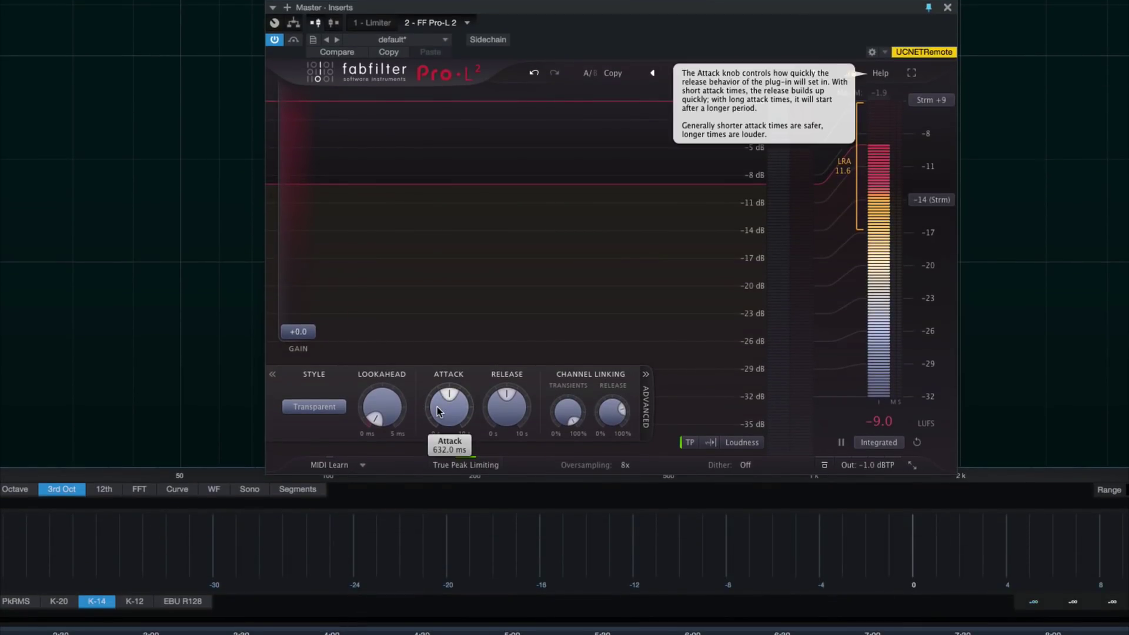
key(space)
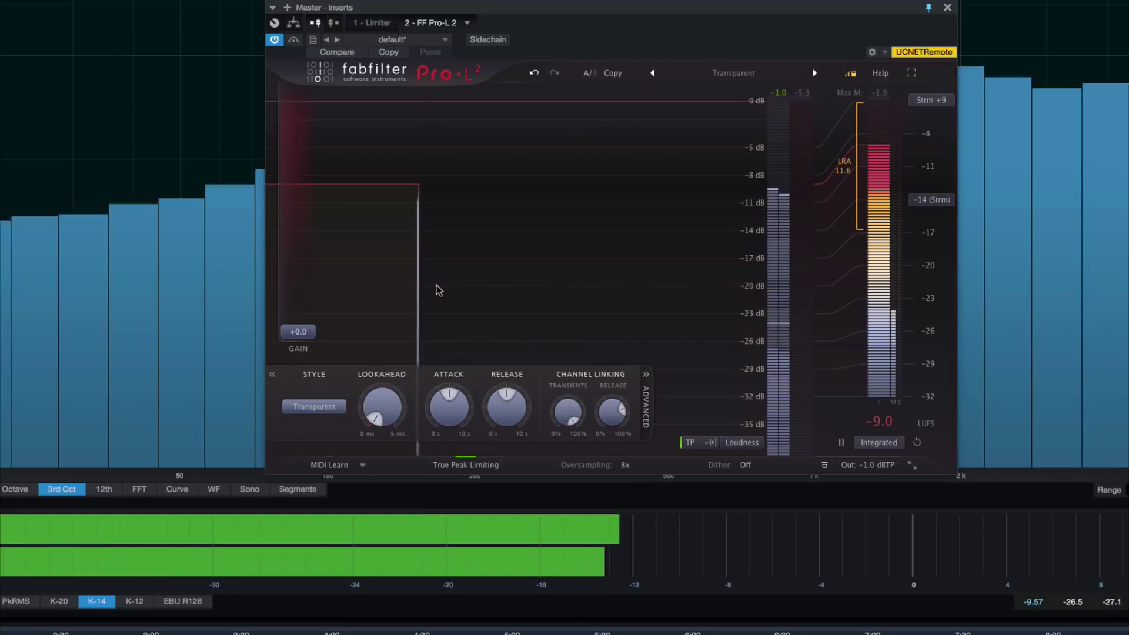
mouse_move(303, 333)
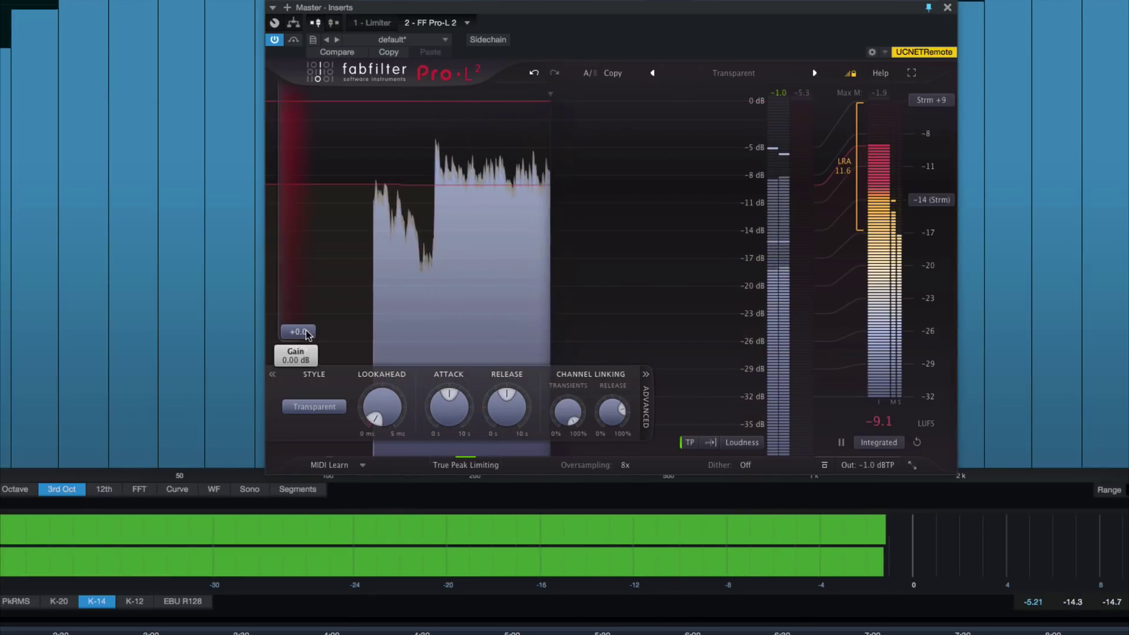
drag(304, 333, 314, 293)
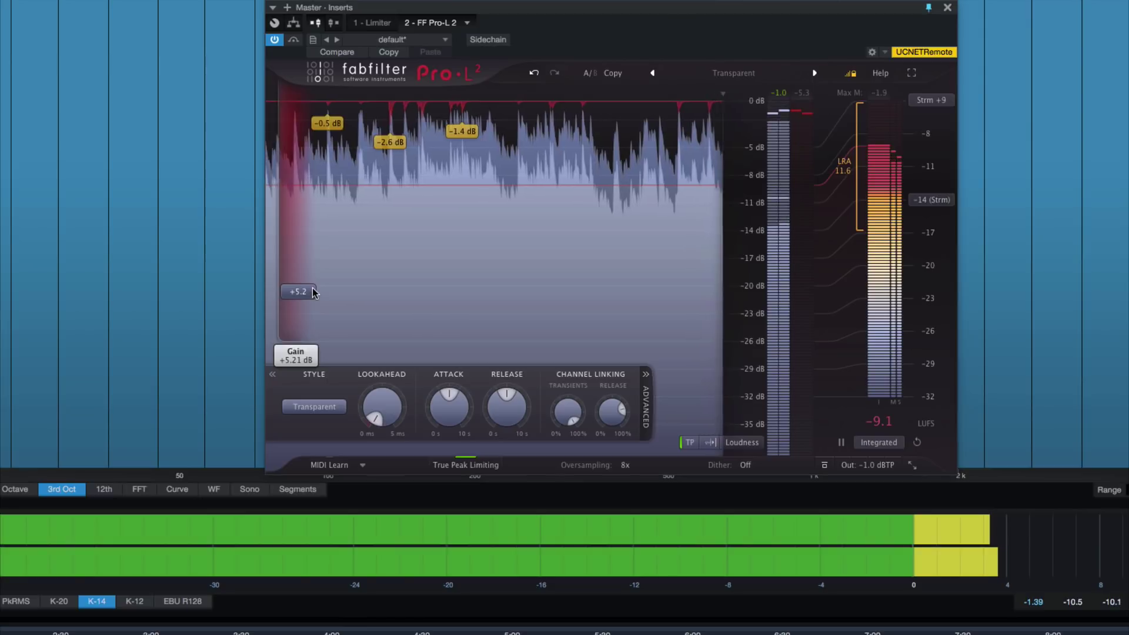
drag(312, 287, 313, 283)
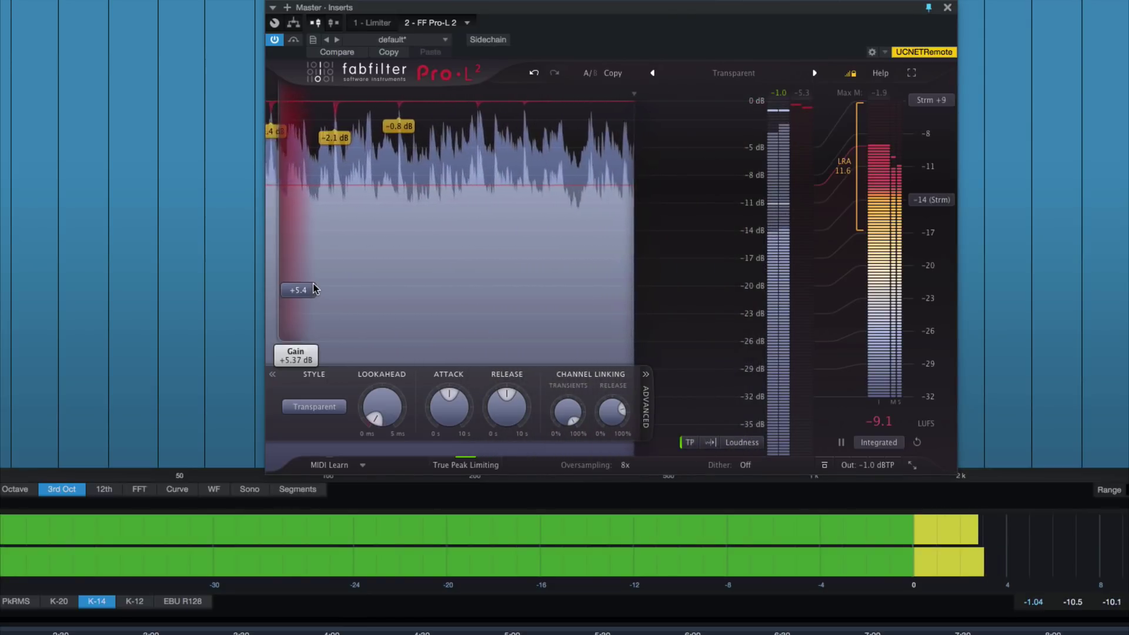
mouse_move(313, 283)
mouse_down()
mouse_move(315, 274)
mouse_move(311, 293)
mouse_move(324, 294)
mouse_up()
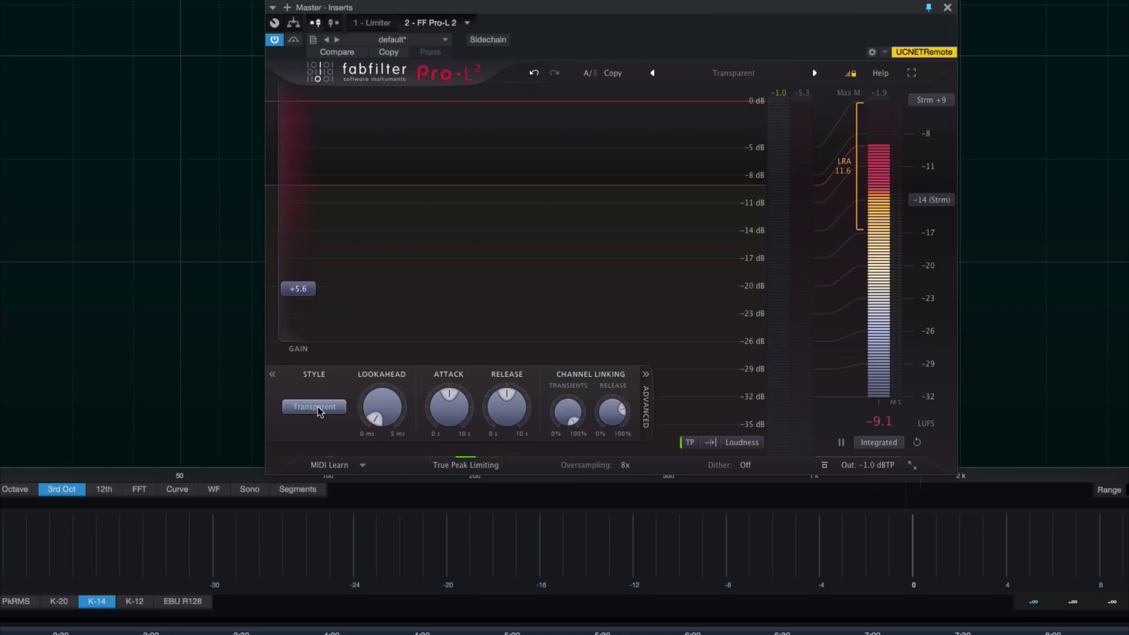
- Review the limiting styles available in Pro-L 2, keeping Transparent selected
mouse_move(318, 406)
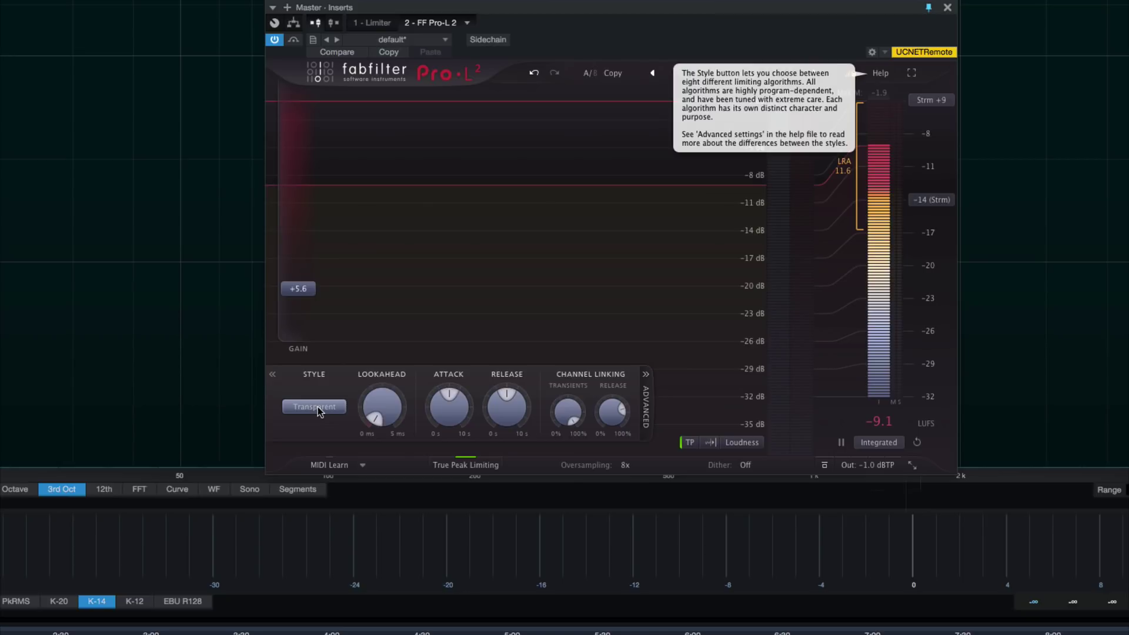
click(317, 407)
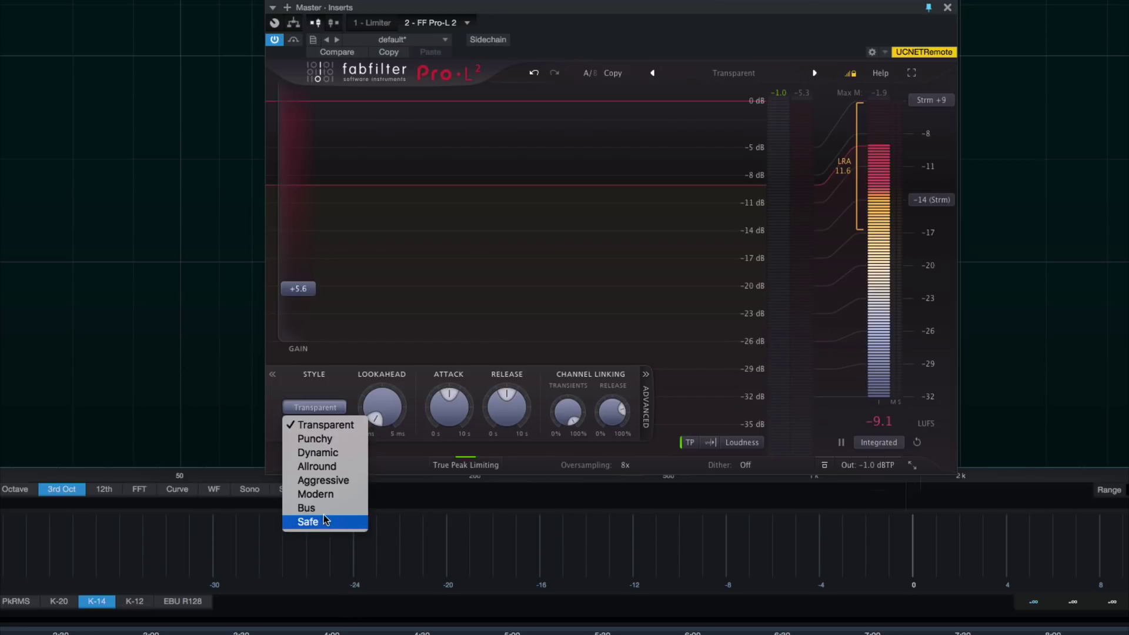
click(330, 388)
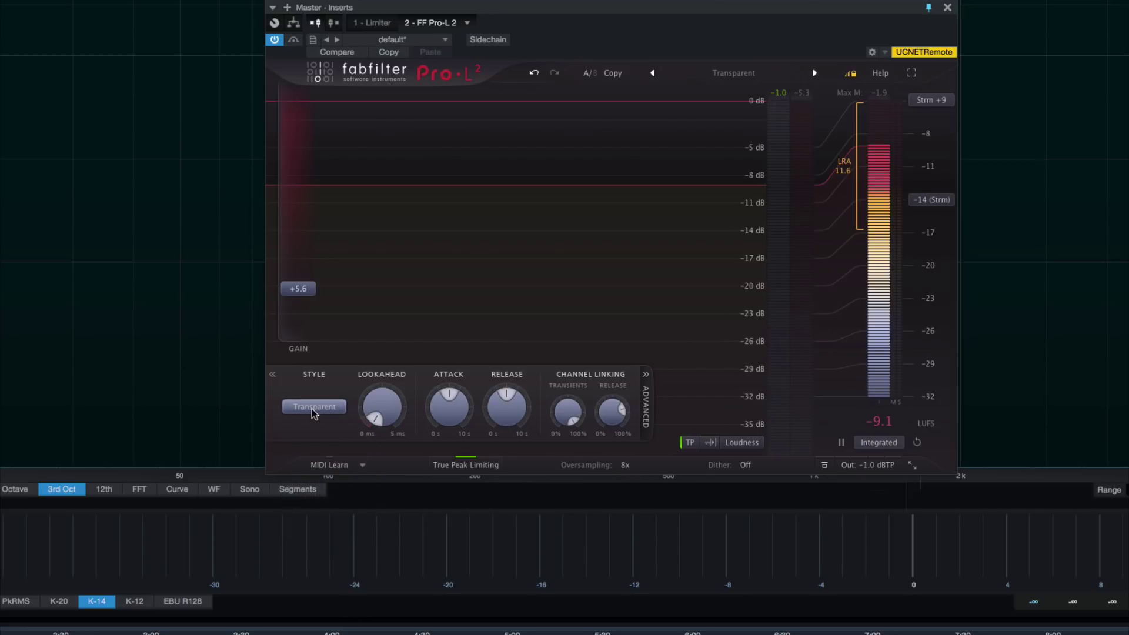
mouse_move(312, 408)
click(305, 404)
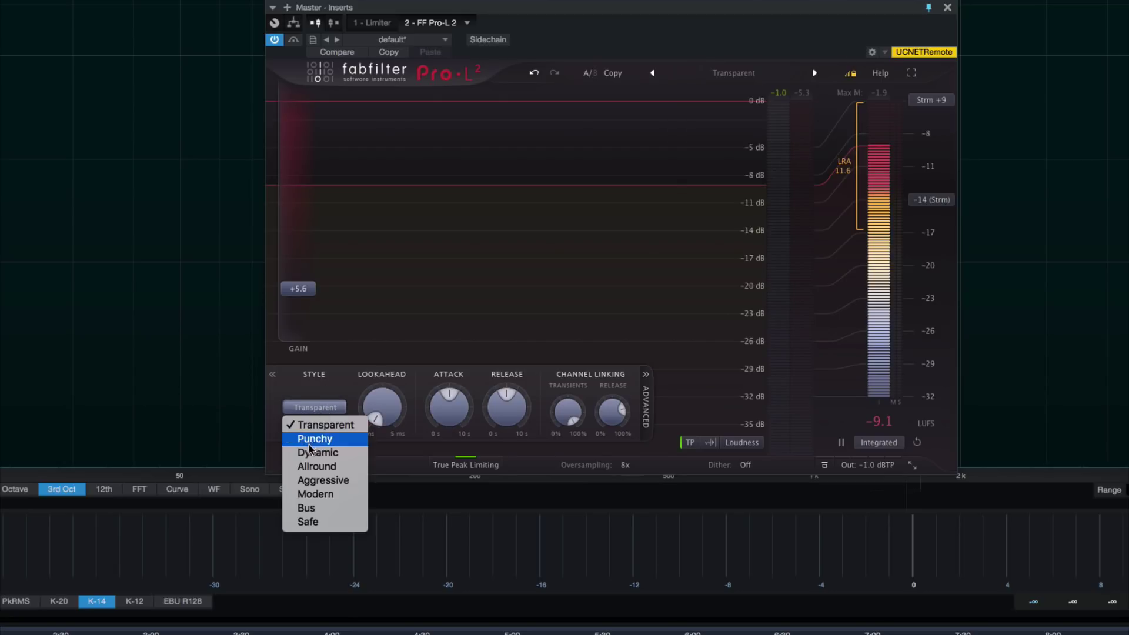
click(309, 393)
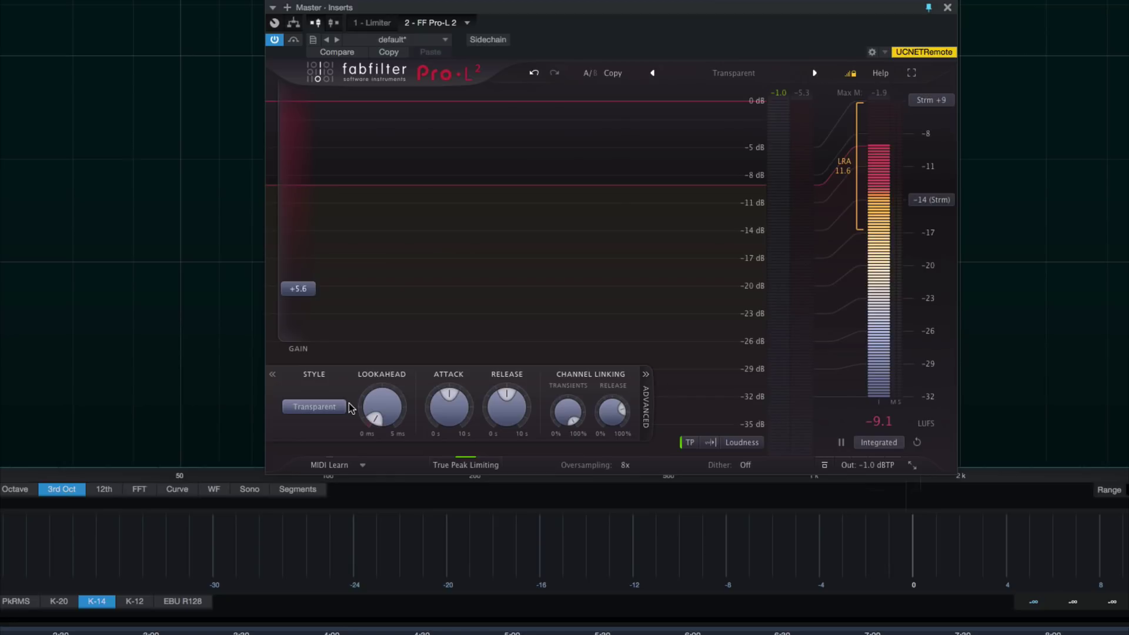
- Play the song while alternating Pro-L 2's style between Punchy and Transparent, ending on Punchy
key(space)
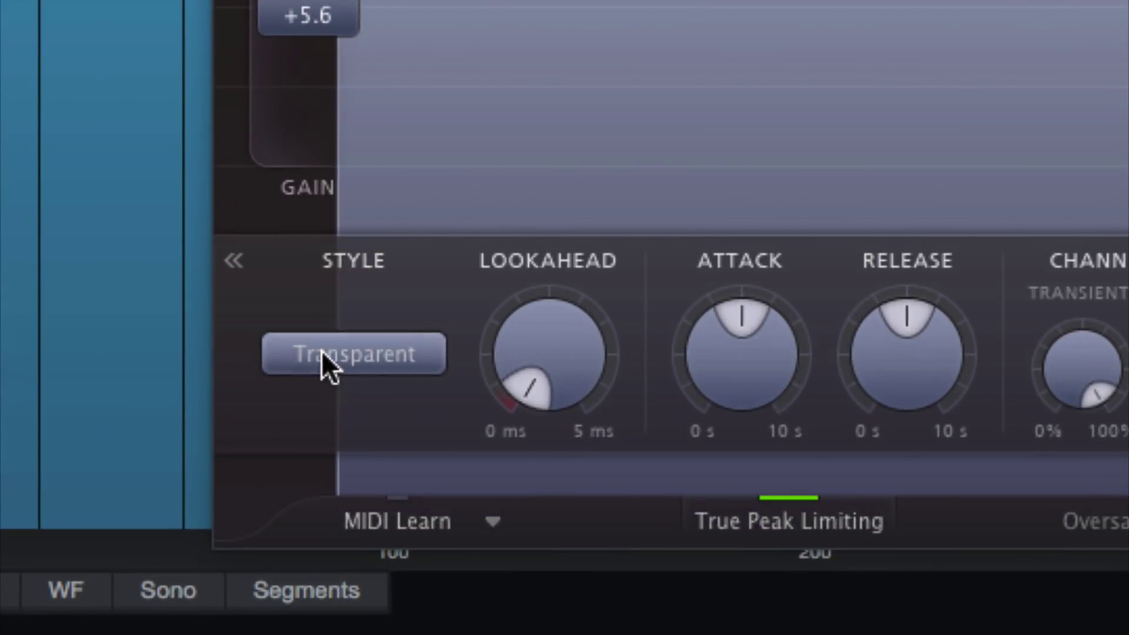
click(305, 408)
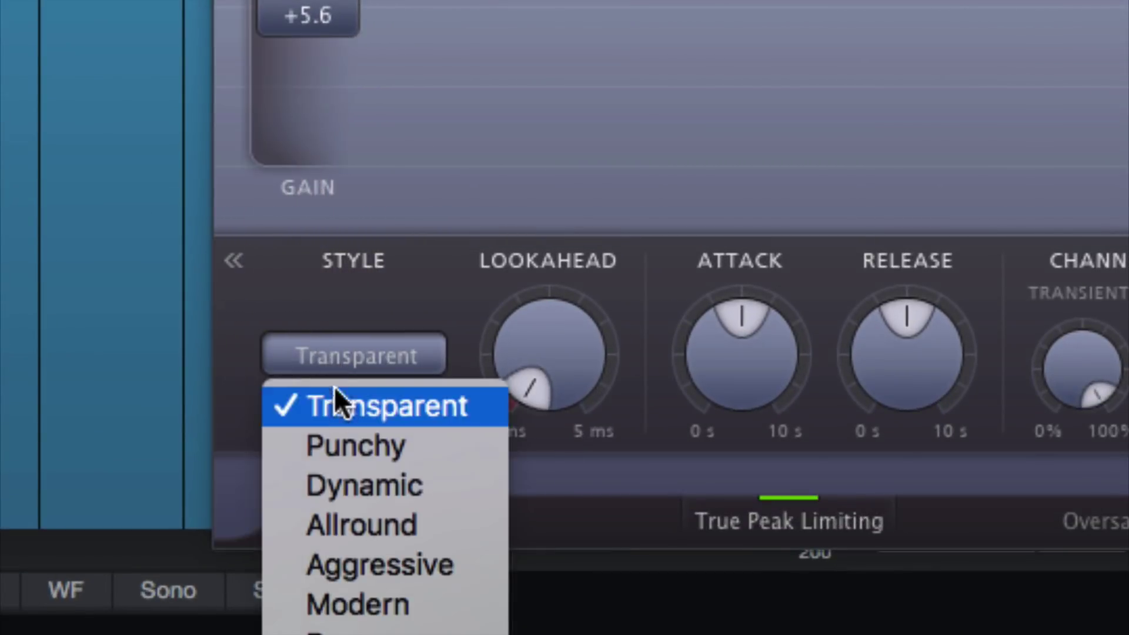
click(334, 448)
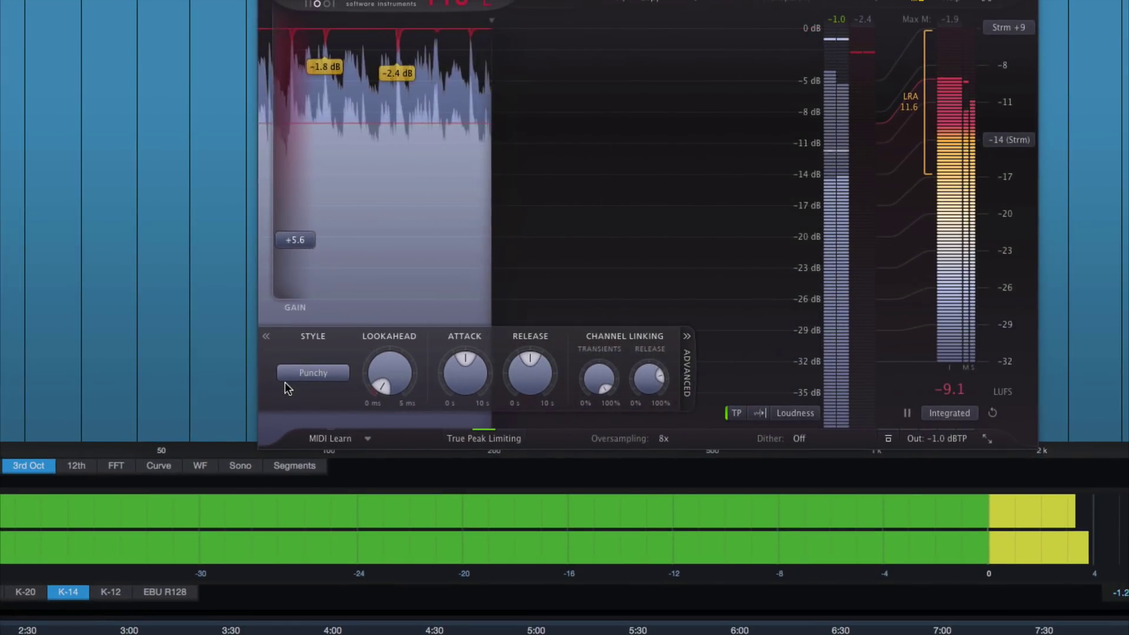
click(315, 372)
click(318, 393)
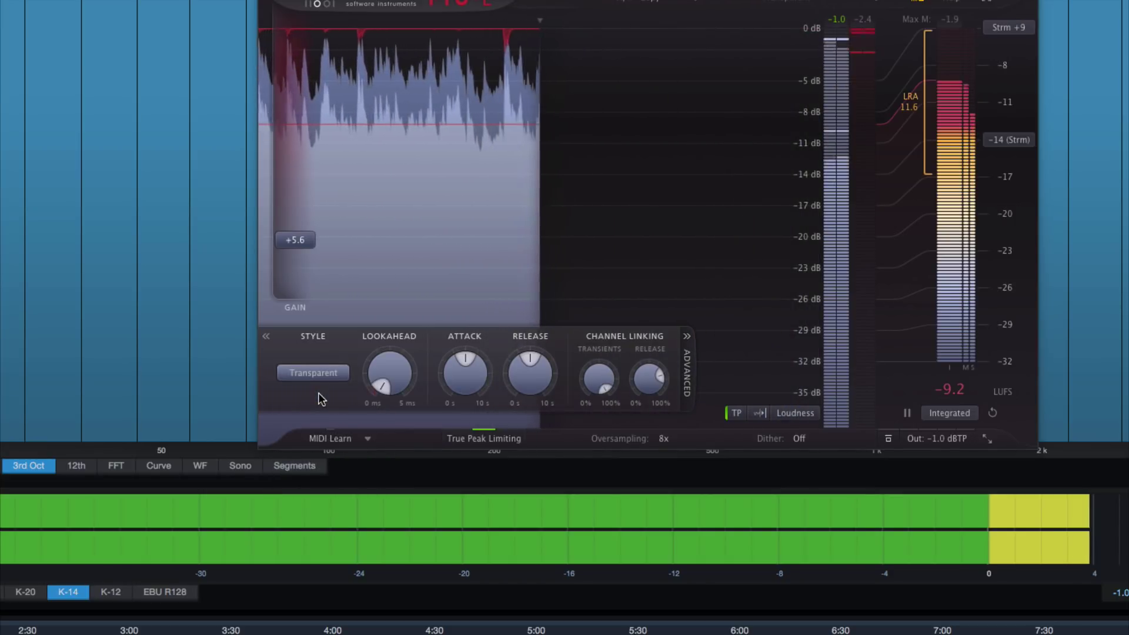
click(329, 373)
key(Escape)
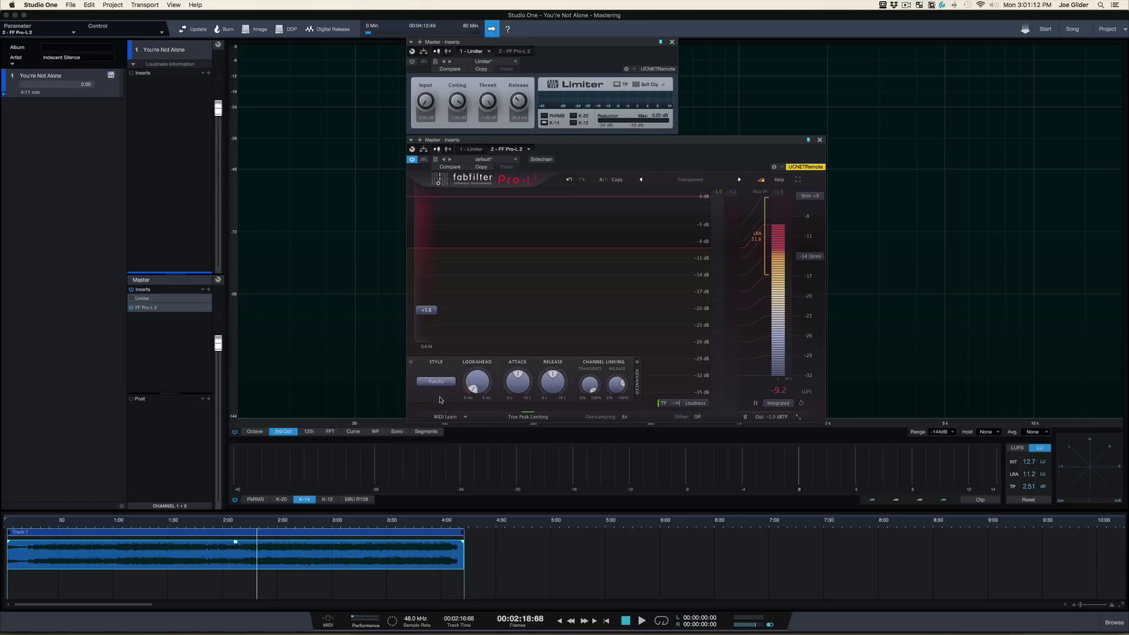
- Move the Pro-L 2 plug-in window a short distance to the left
mouse_move(442, 388)
mouse_move(423, 312)
click(564, 44)
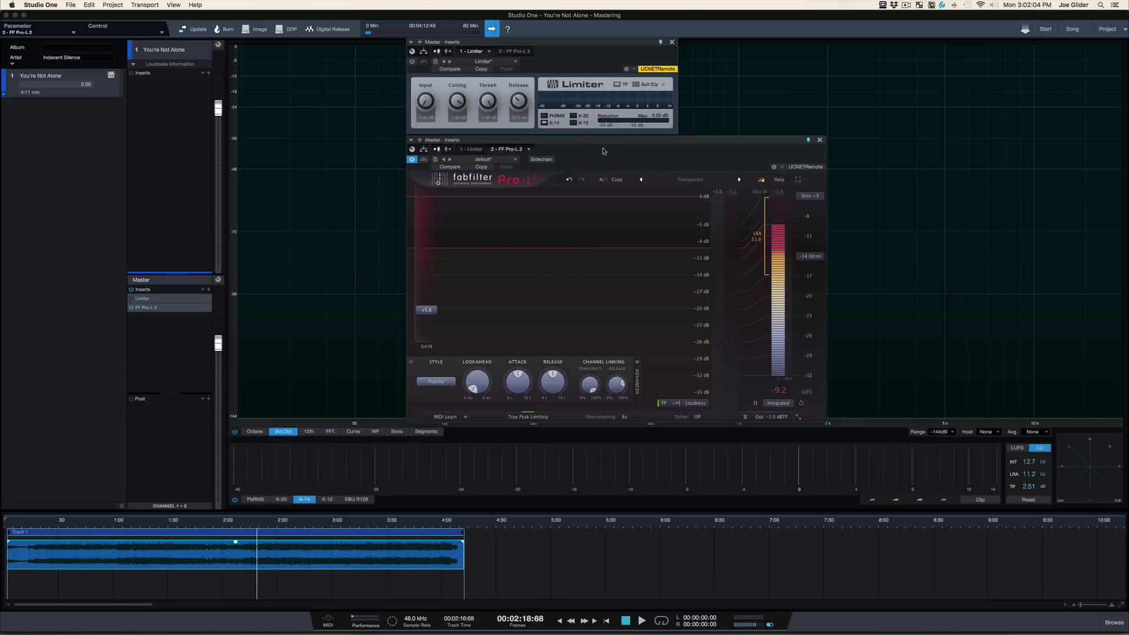
drag(606, 145, 541, 146)
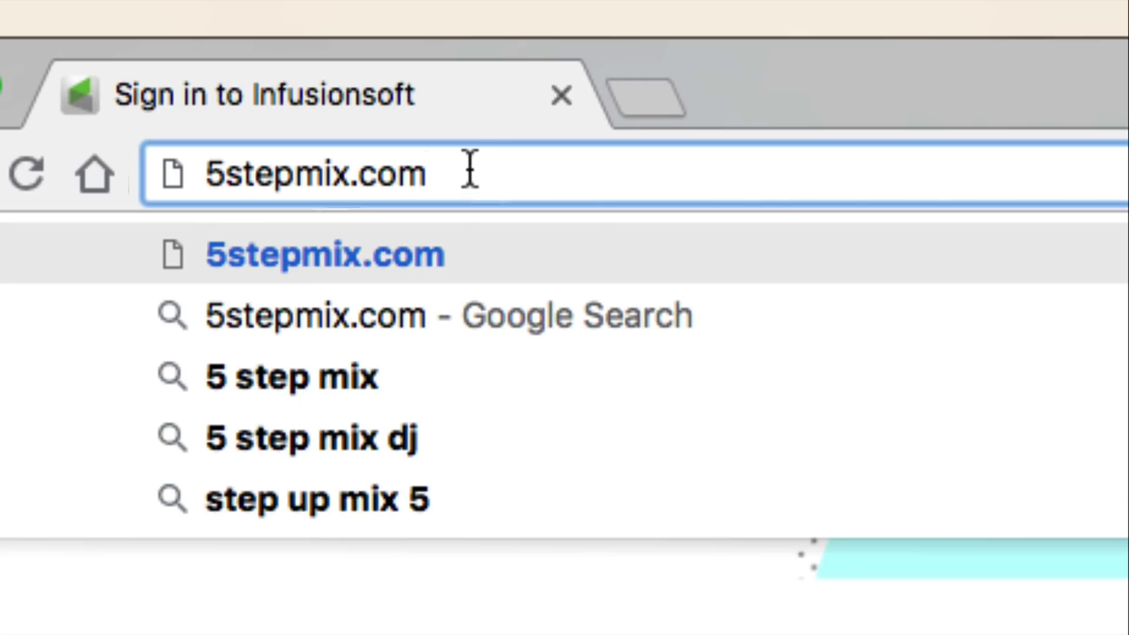
- Load 5stepmix.com in Chrome and return to Studio One to play the song through Pro-L 2
key(Return)
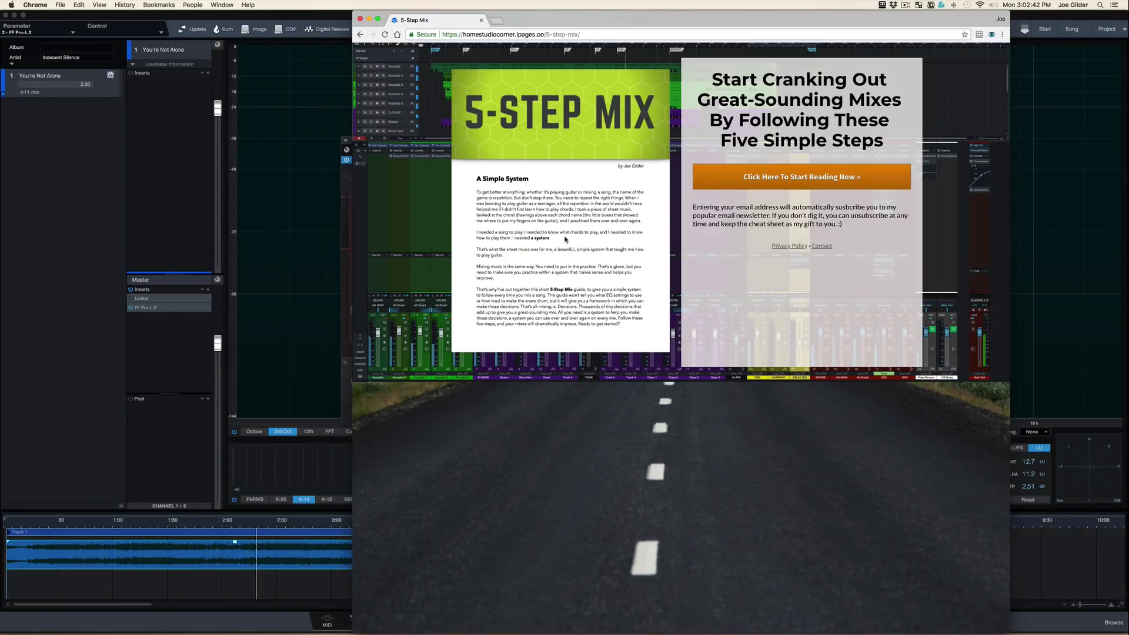
click(296, 16)
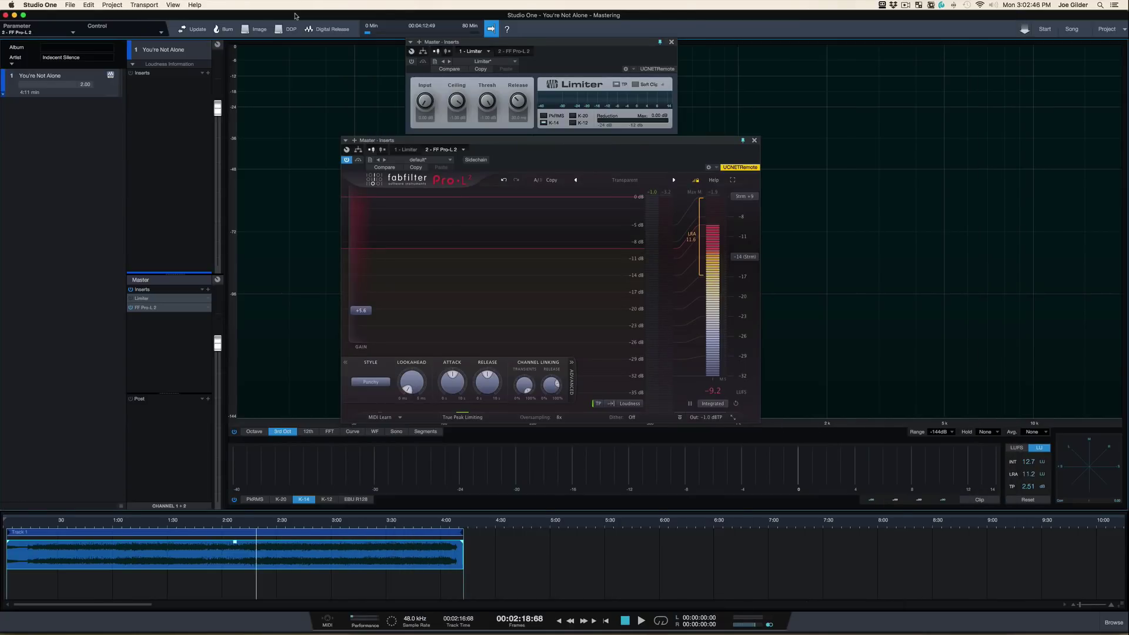
key(space)
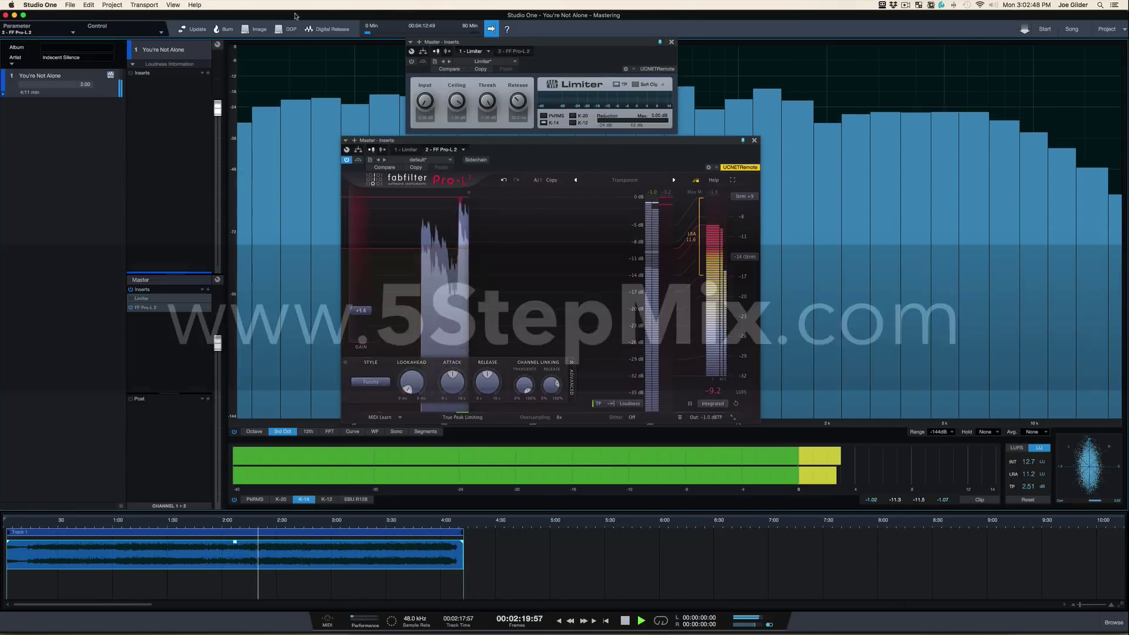